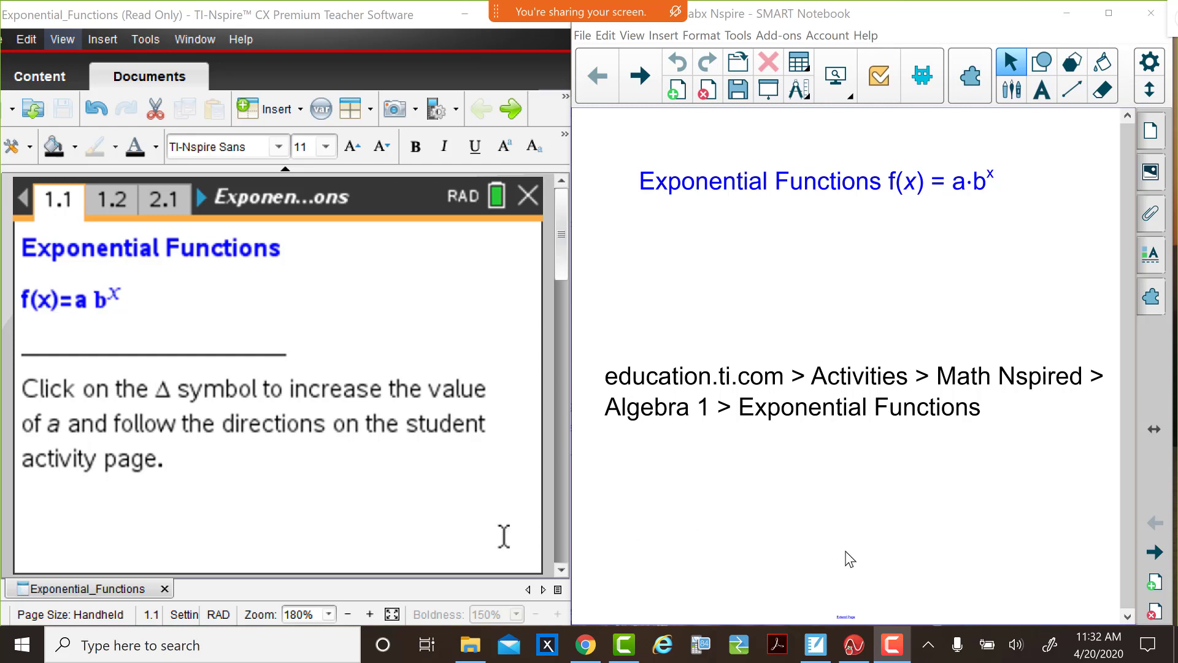
Step: Show graph page 1.2 with f(x)=1·2^x and advance the notes to the increasing-a questions
{"action": "left_click", "coordinate": [111, 200]}
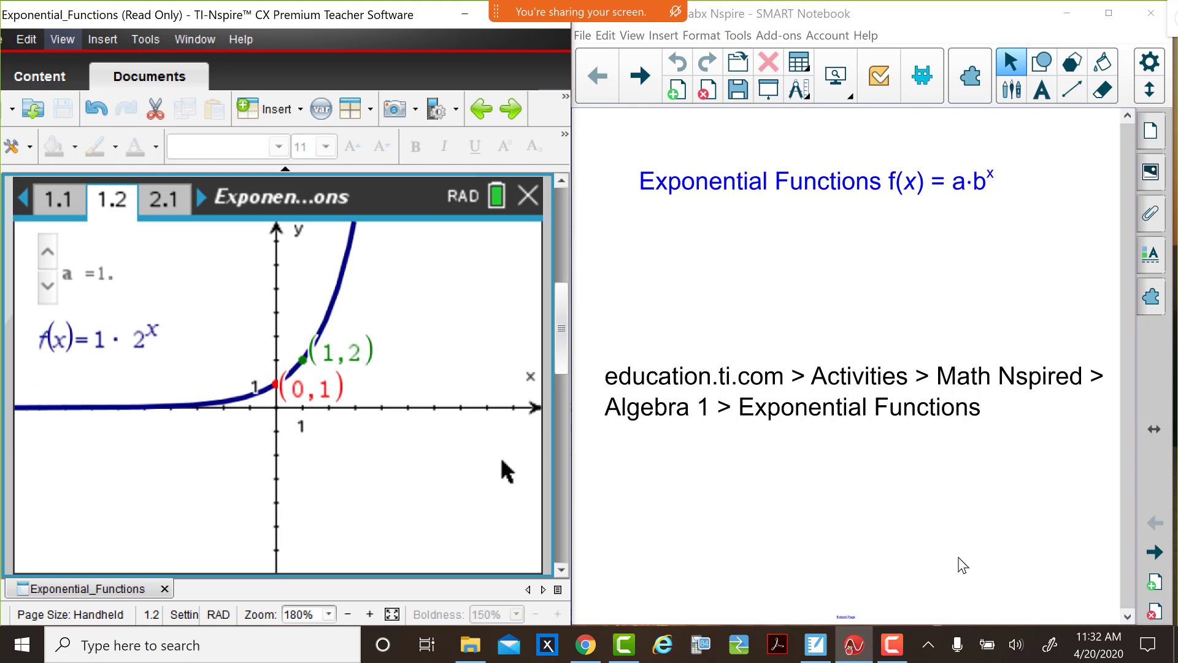
{"action": "left_click", "coordinate": [1155, 553]}
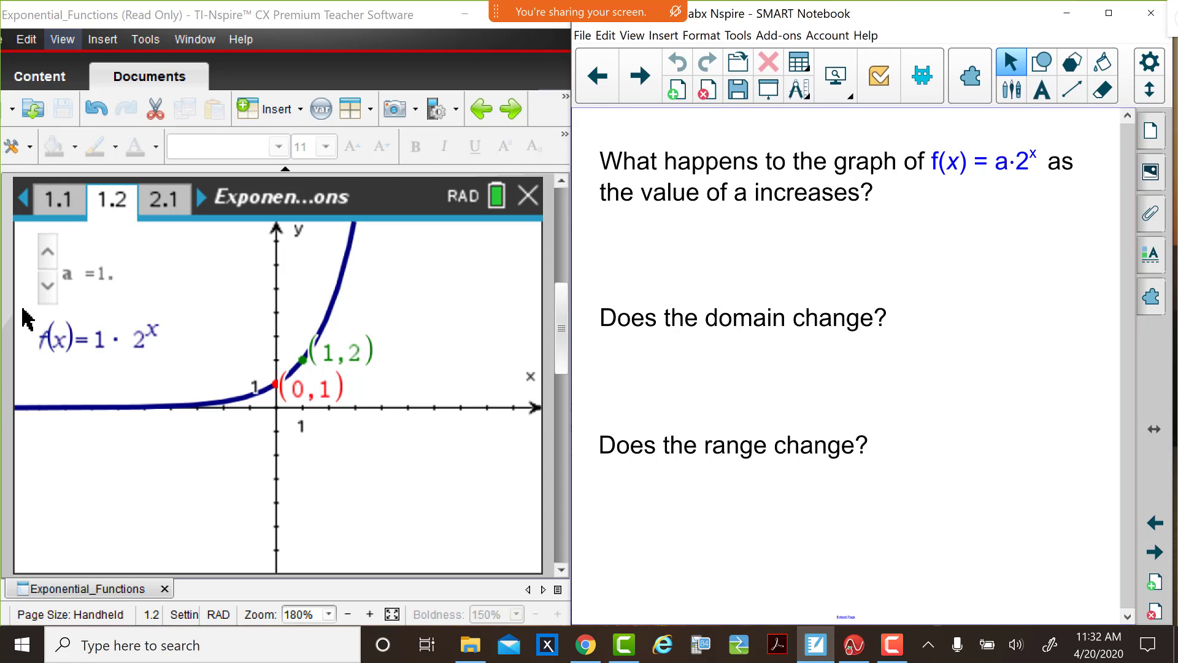
Step: Step the slider a up from 1 to 5, then back down
{"action": "left_click", "coordinate": [48, 252]}
{"action": "left_click", "coordinate": [48, 253]}
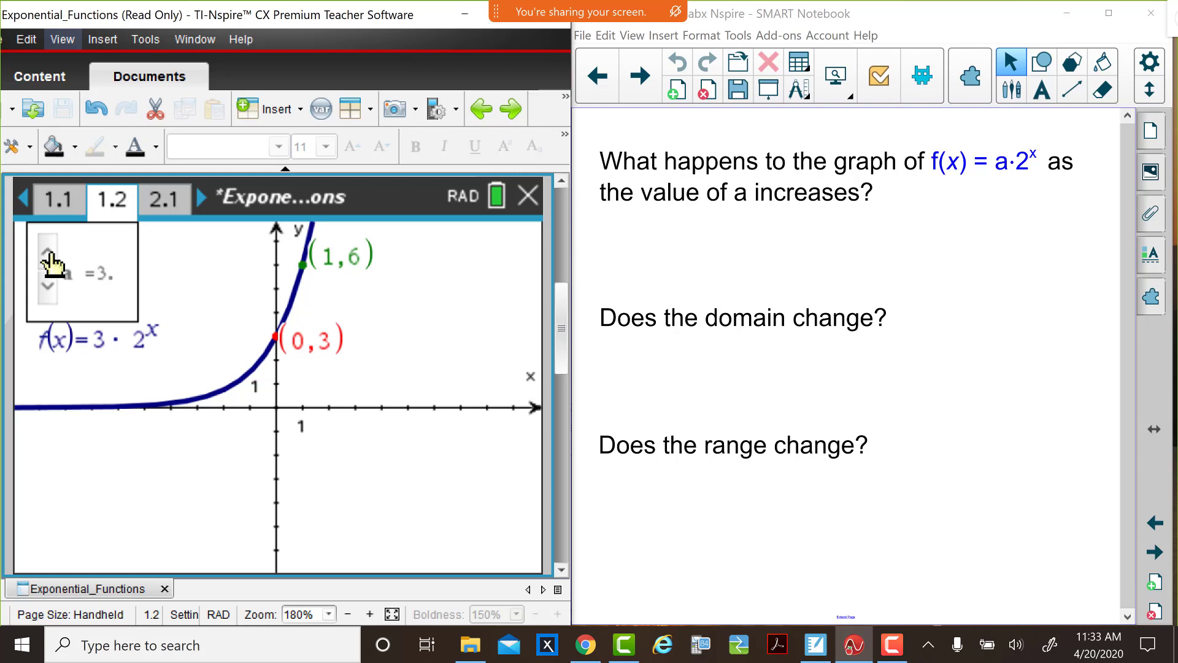
{"action": "left_click", "coordinate": [48, 252]}
{"action": "left_click", "coordinate": [48, 252]}
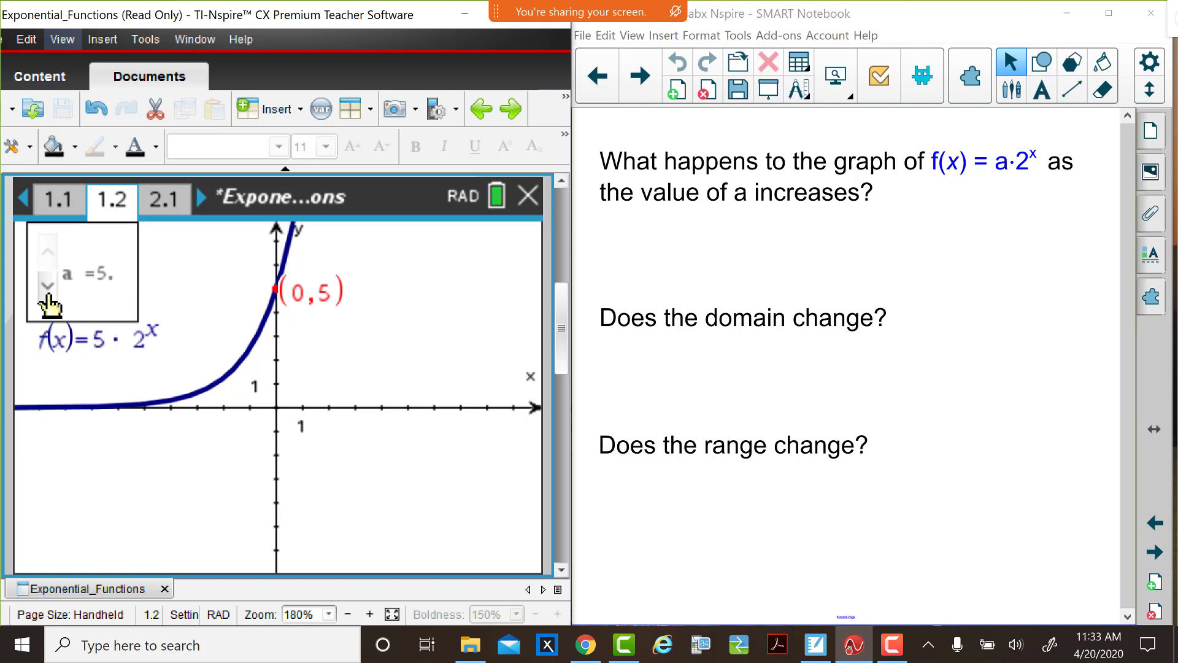
{"action": "left_click", "coordinate": [48, 286]}
{"action": "left_click", "coordinate": [48, 285]}
{"action": "left_click", "coordinate": [48, 286]}
{"action": "left_click", "coordinate": [47, 285]}
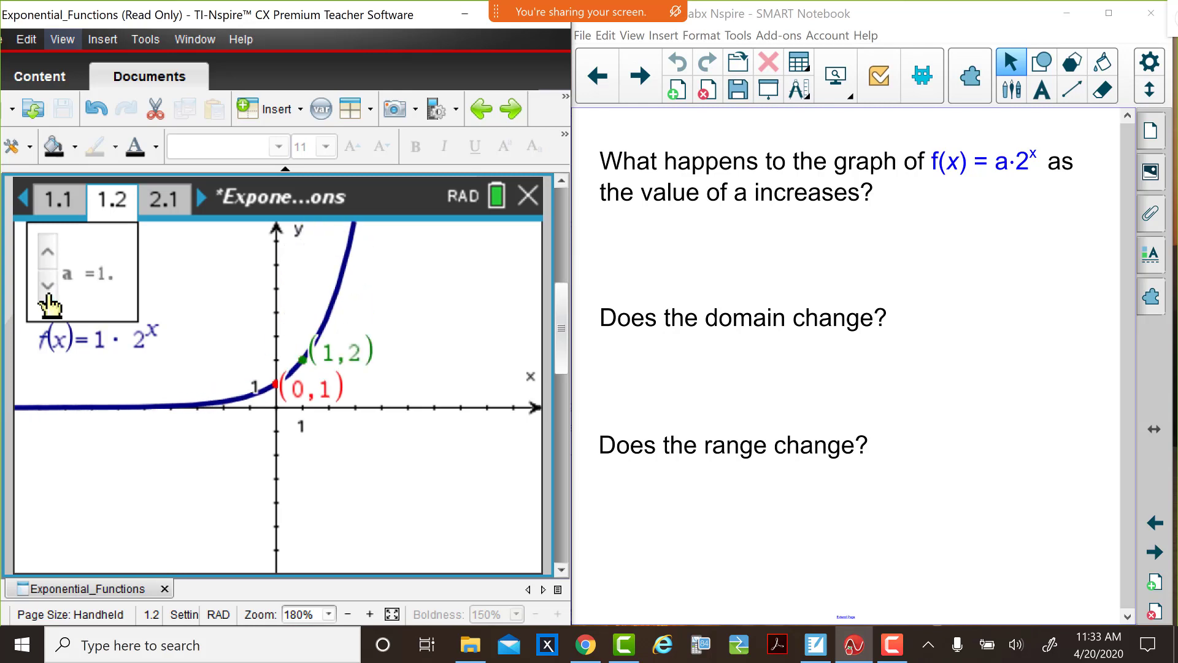
Step: Repeat the sweep, raising a to 5 and lowering it back to 1
{"action": "left_click", "coordinate": [48, 255]}
{"action": "left_click", "coordinate": [48, 255]}
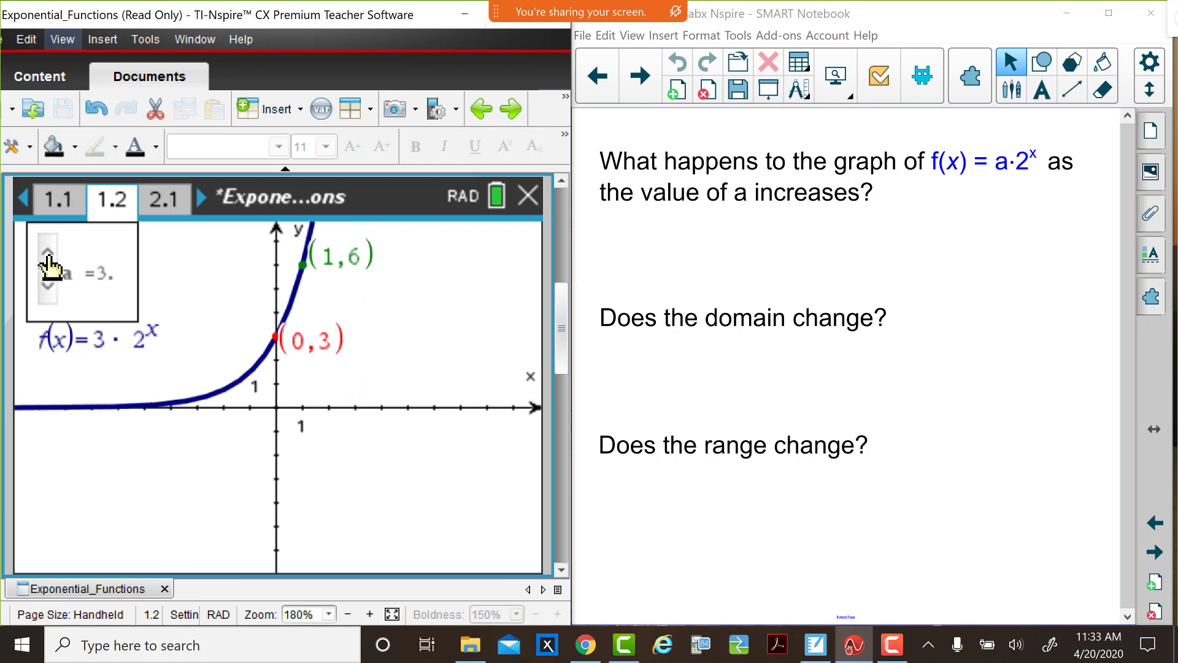
{"action": "left_click", "coordinate": [48, 255]}
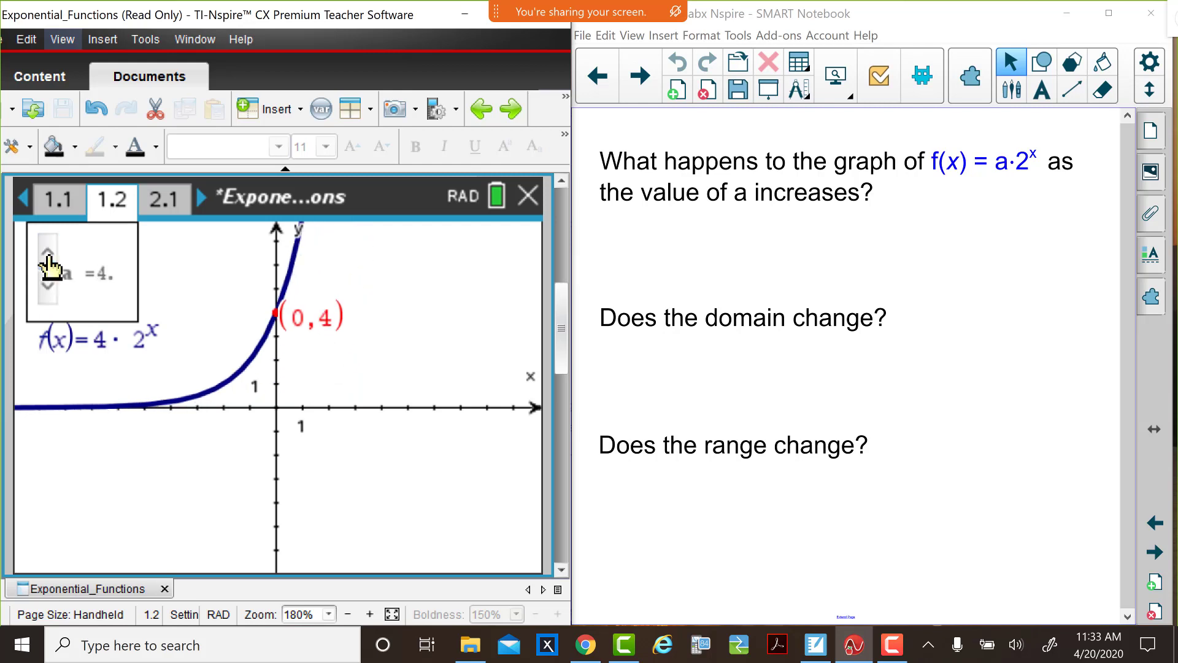
{"action": "left_click", "coordinate": [48, 255]}
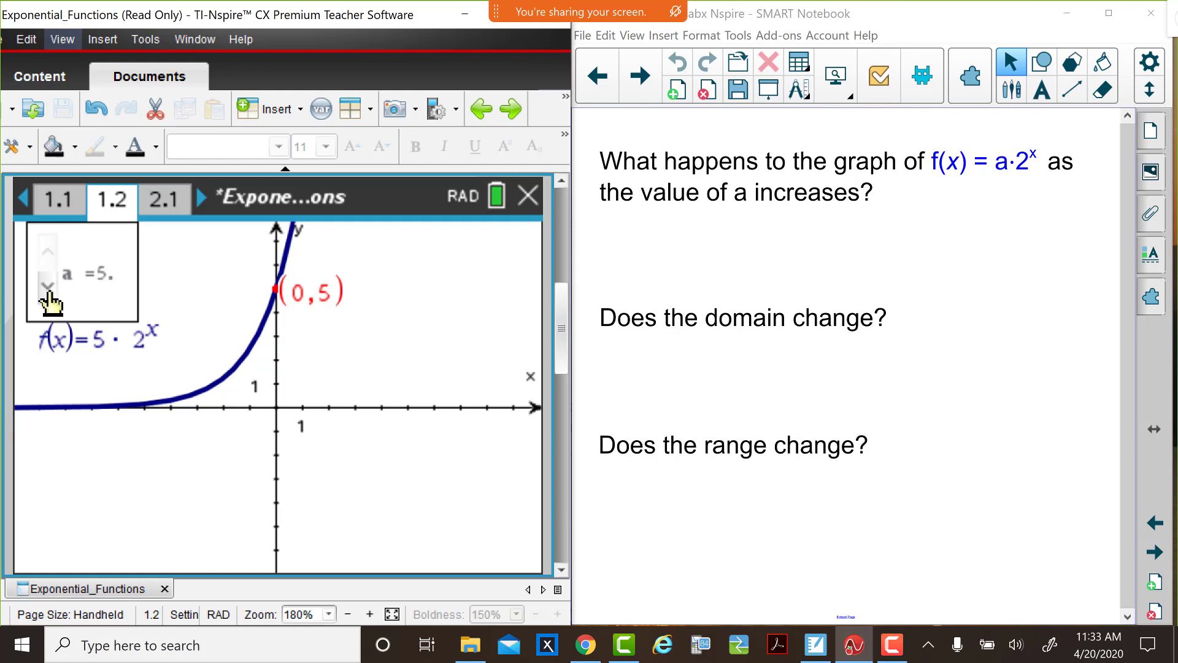
{"action": "left_click", "coordinate": [47, 286]}
{"action": "left_click", "coordinate": [48, 286]}
{"action": "left_click", "coordinate": [48, 286]}
{"action": "left_click", "coordinate": [47, 286]}
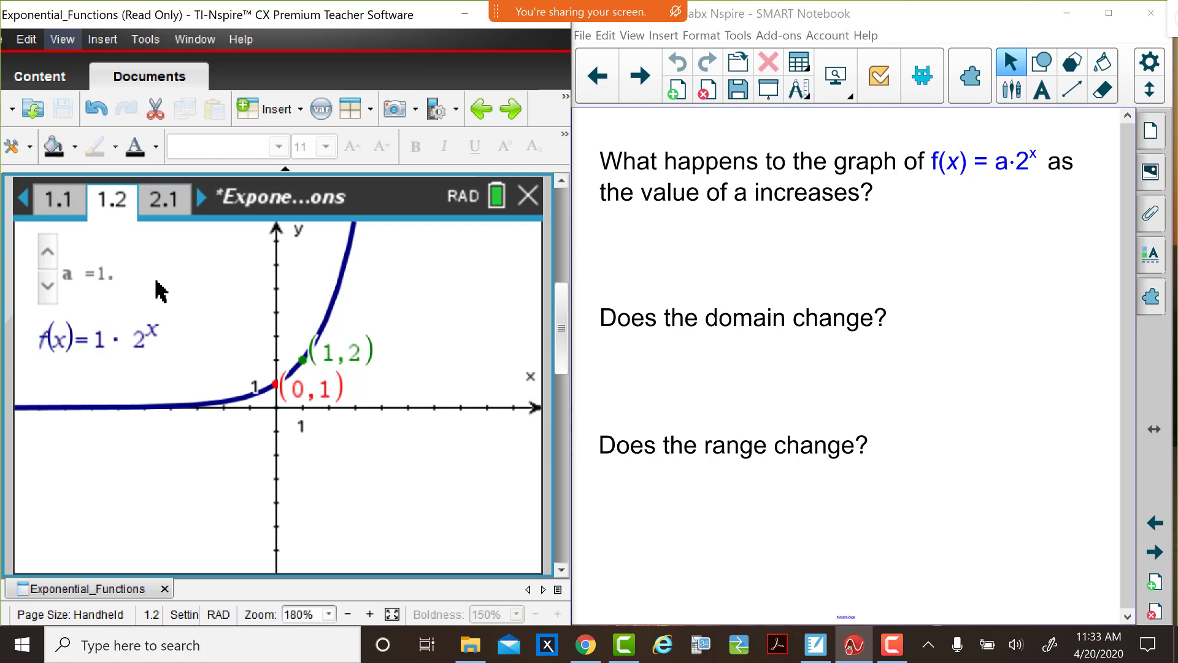
Step: Step a up from 1 to 5 and back down to 1 on the f(x)=a·2^x graph
{"action": "left_click", "coordinate": [48, 252]}
{"action": "left_click", "coordinate": [49, 253]}
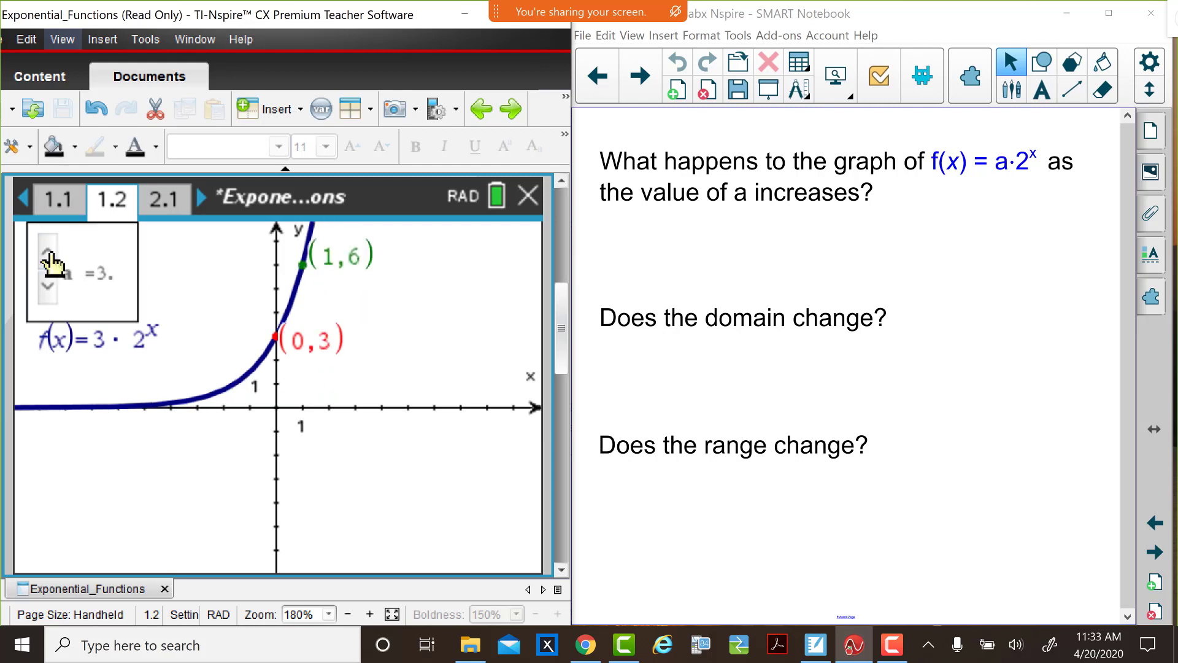
{"action": "left_click", "coordinate": [49, 253]}
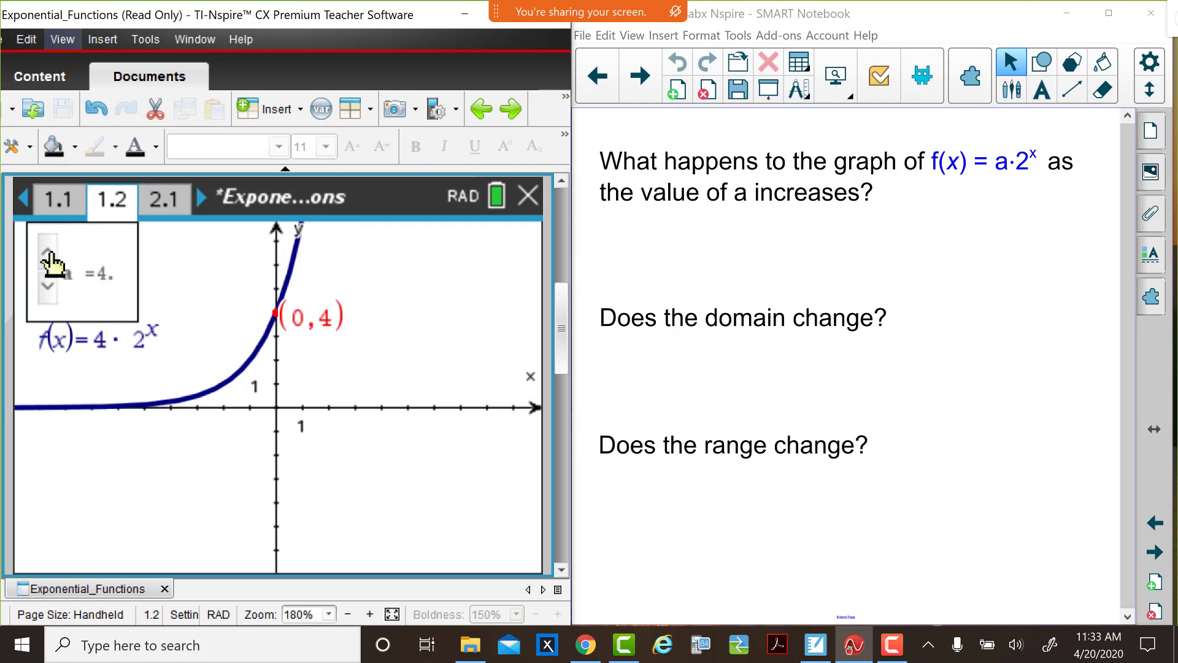
{"action": "left_click", "coordinate": [48, 253]}
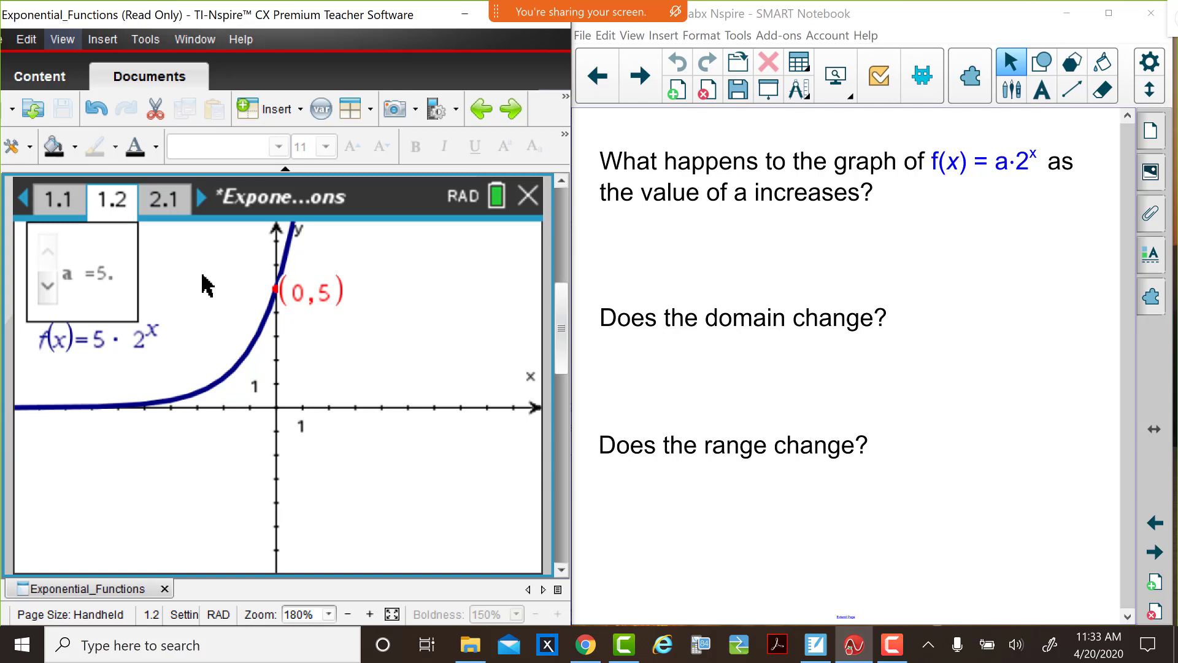
{"action": "left_click", "coordinate": [48, 286]}
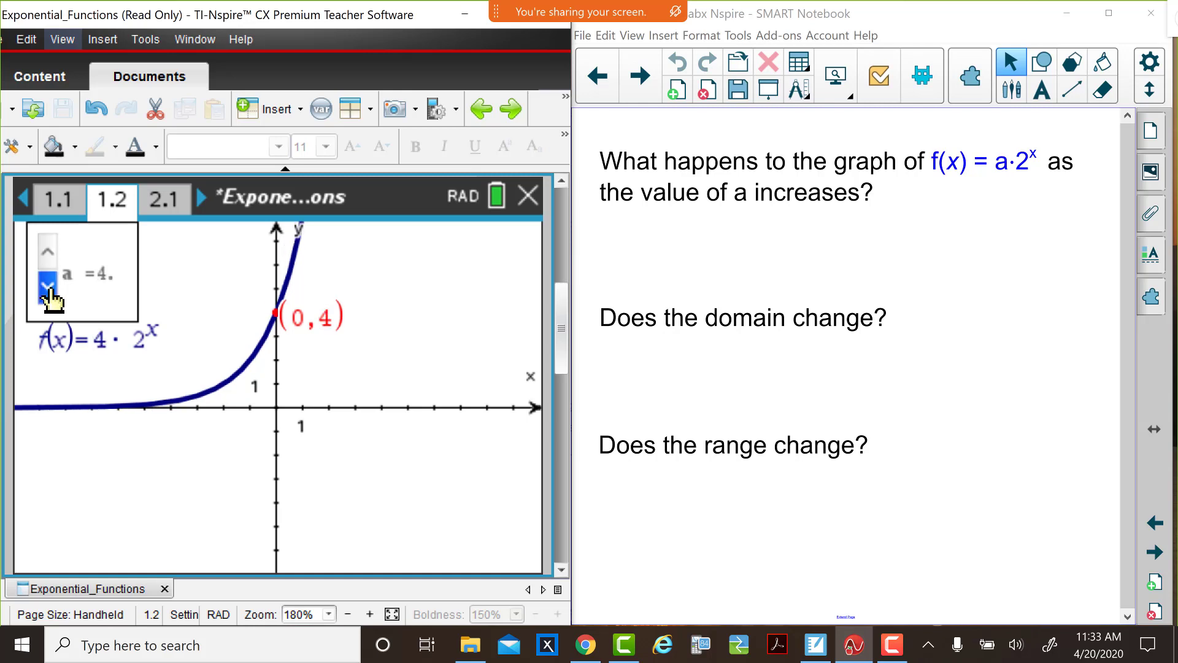
{"action": "left_click", "coordinate": [47, 287]}
{"action": "left_click", "coordinate": [48, 287]}
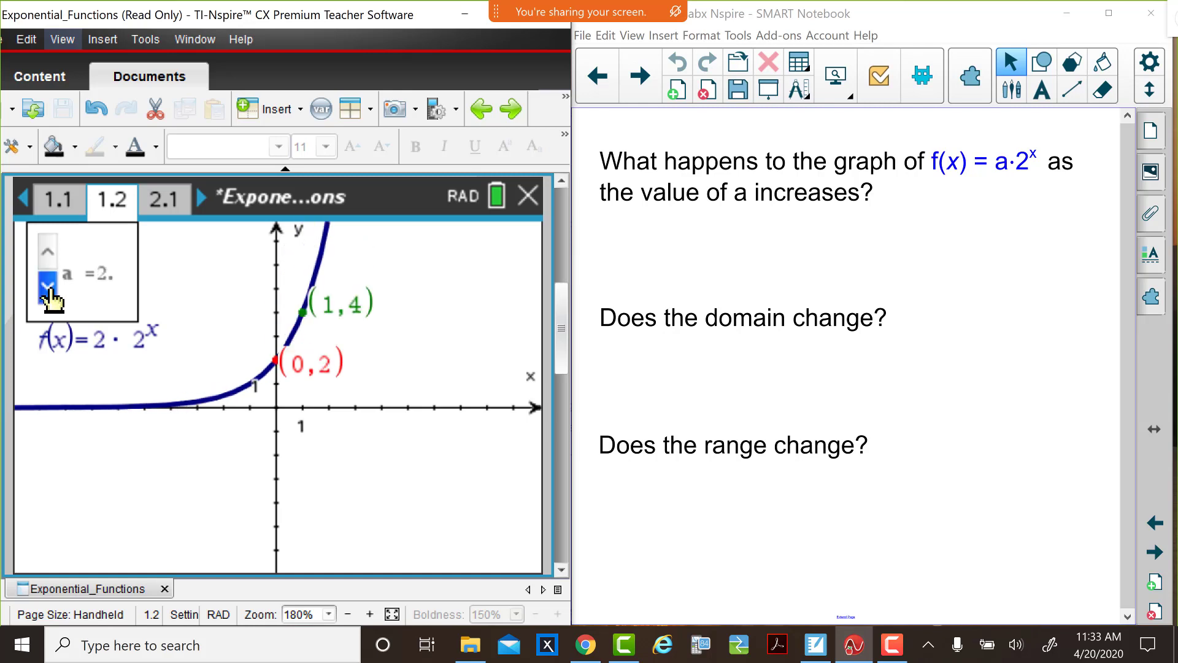
{"action": "left_click", "coordinate": [48, 287]}
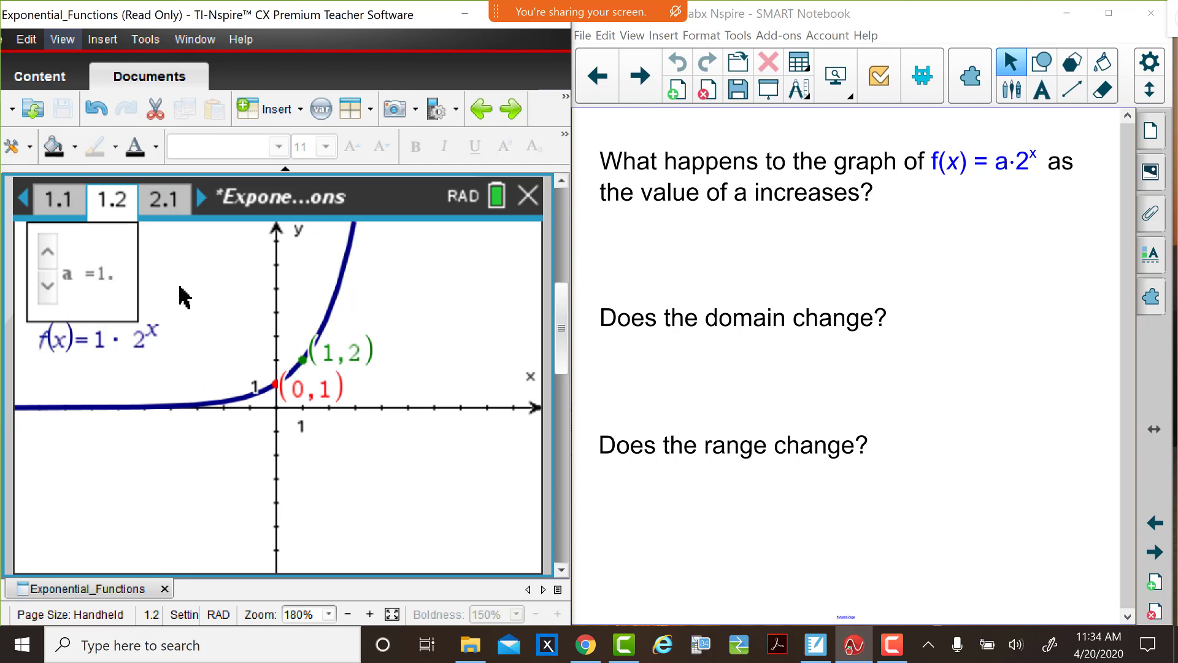
Step: Raise slider a from 1 through 2 and 3 to 4, giving f(x)=4·2^x
{"action": "left_click", "coordinate": [44, 255]}
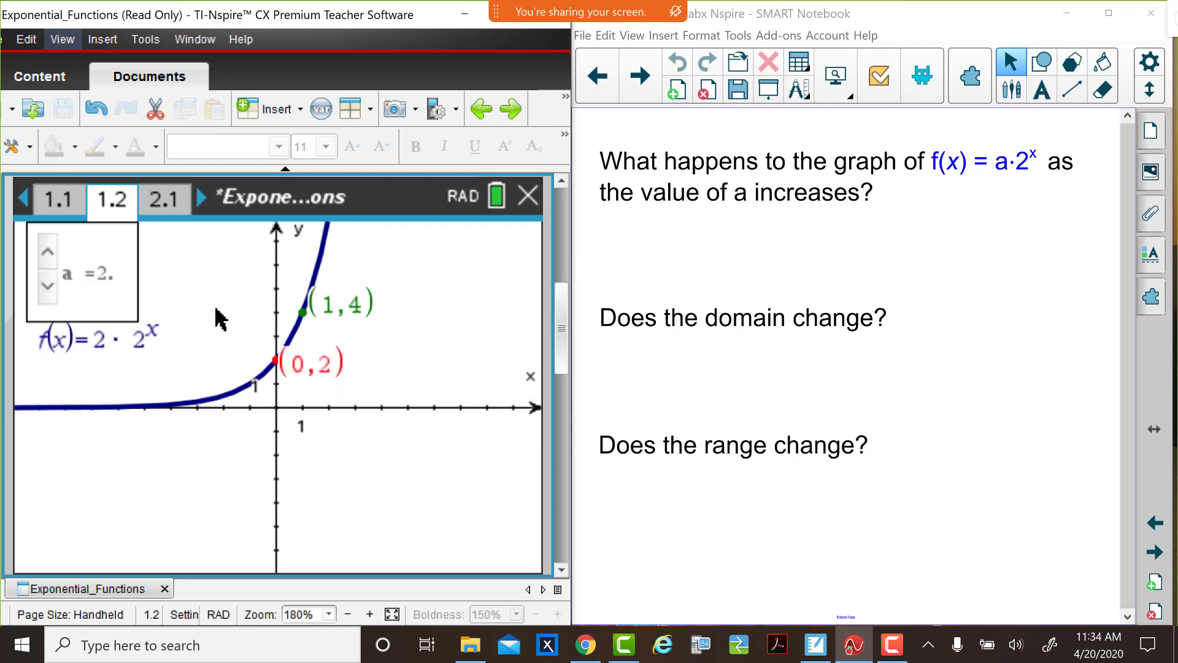
{"action": "left_click", "coordinate": [48, 251]}
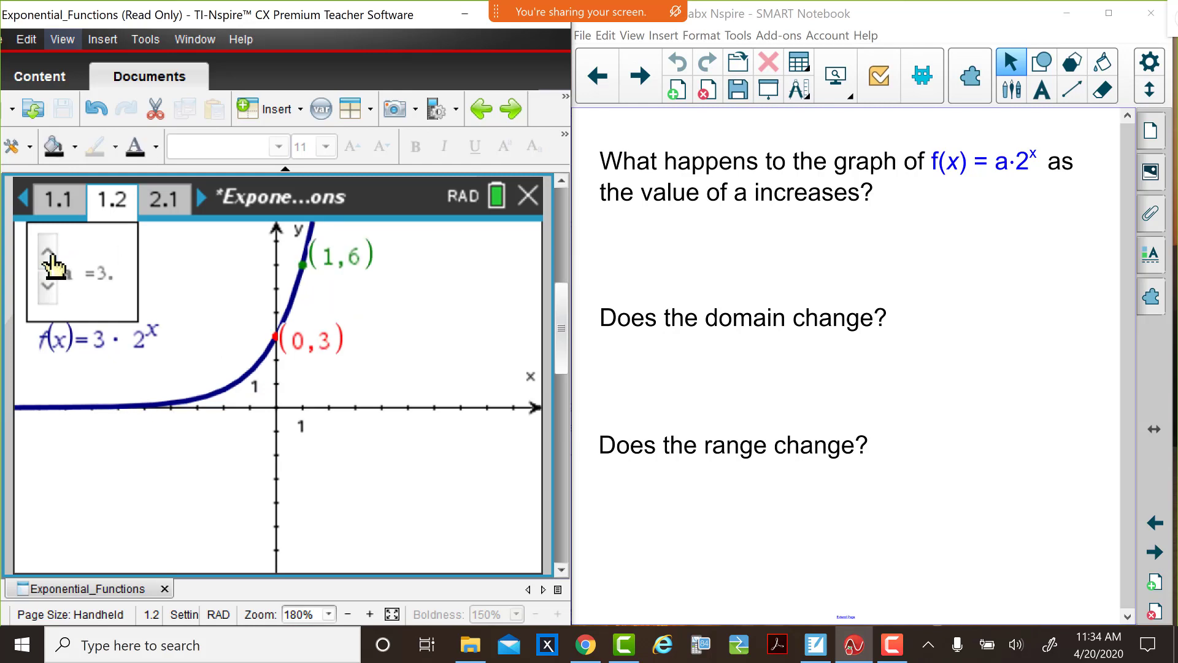
{"action": "left_click", "coordinate": [48, 251]}
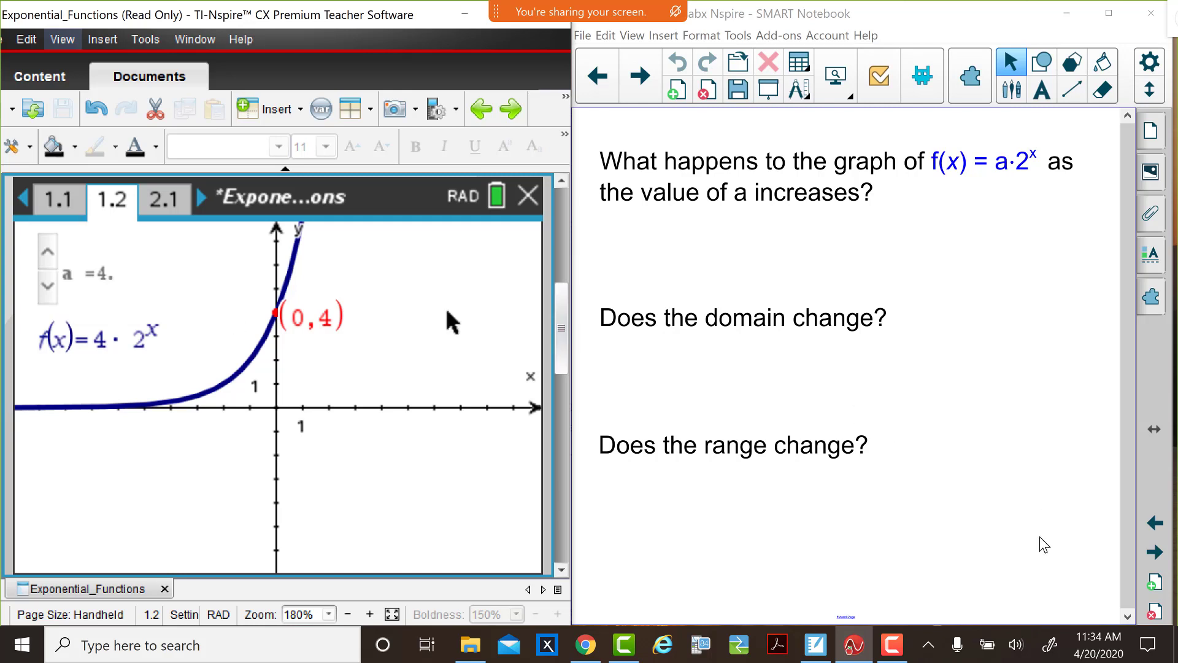
Step: Advance the notes to the negative-a question and lower a from 4 to 0
{"action": "left_click", "coordinate": [1156, 553]}
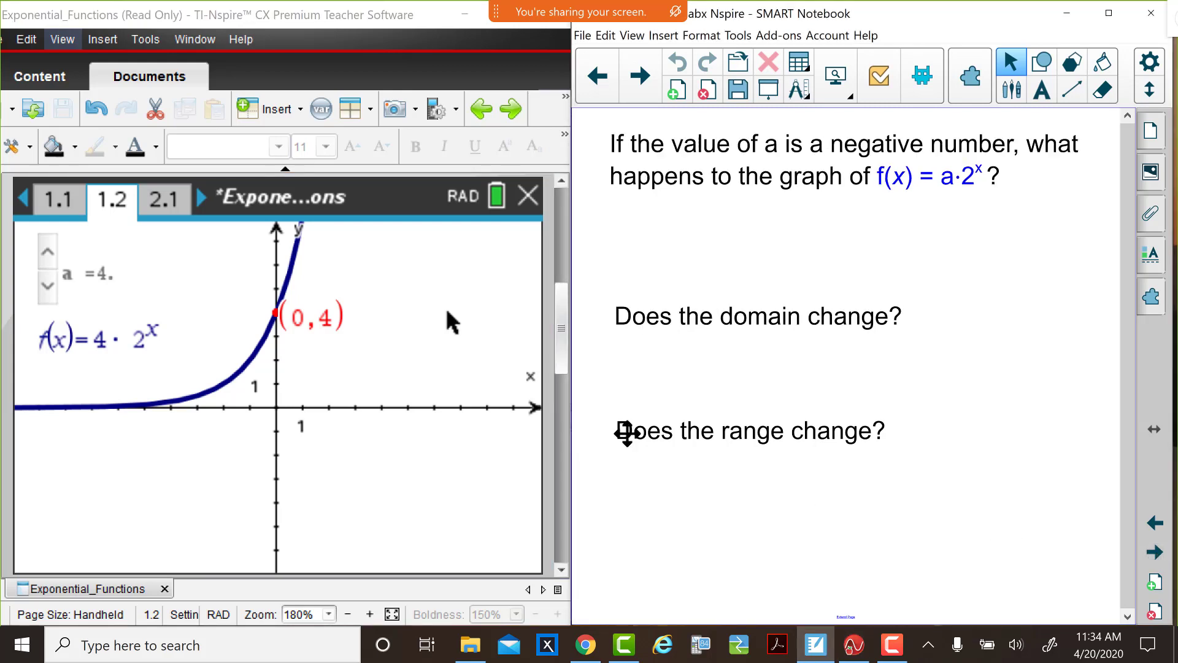
{"action": "left_click", "coordinate": [48, 285]}
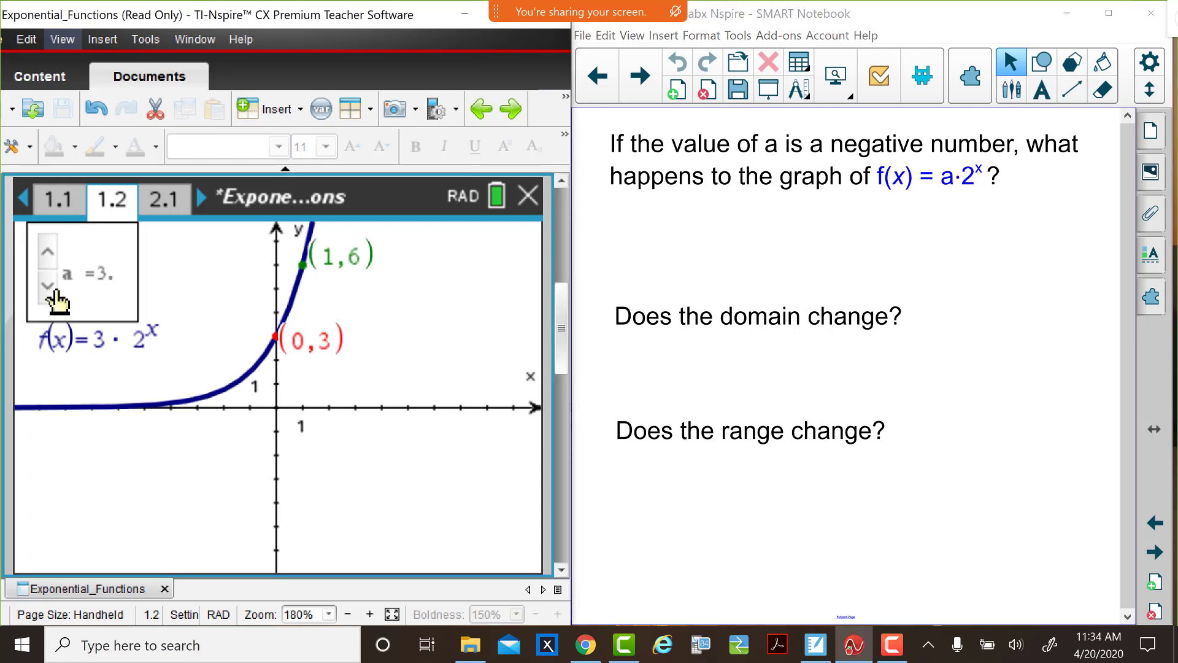
{"action": "left_click", "coordinate": [48, 286]}
{"action": "left_click", "coordinate": [48, 286]}
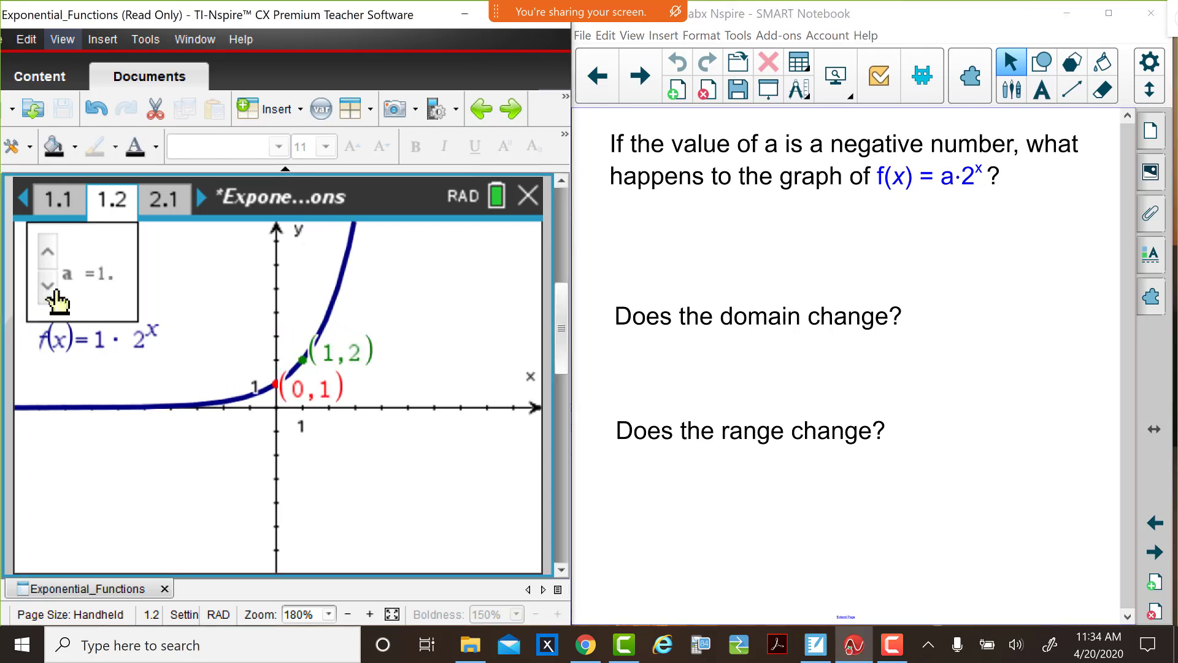
{"action": "left_click", "coordinate": [48, 285]}
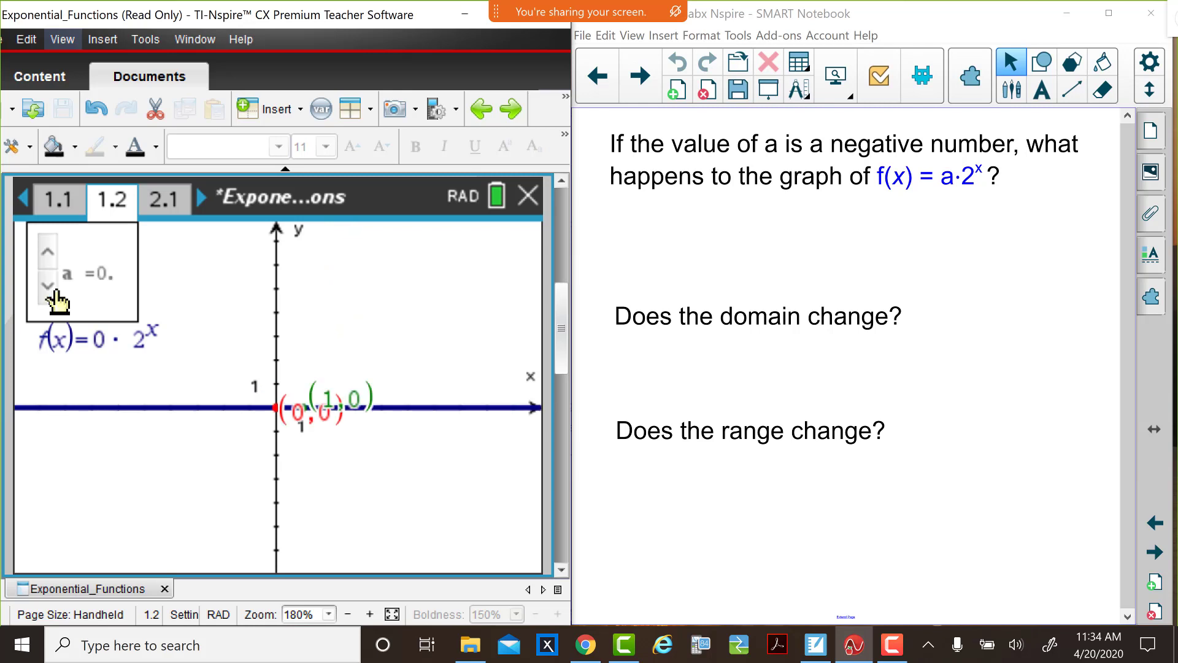
Step: Step a from -1 down to -5, flipping the curve below the x-axis
{"action": "left_click", "coordinate": [48, 285]}
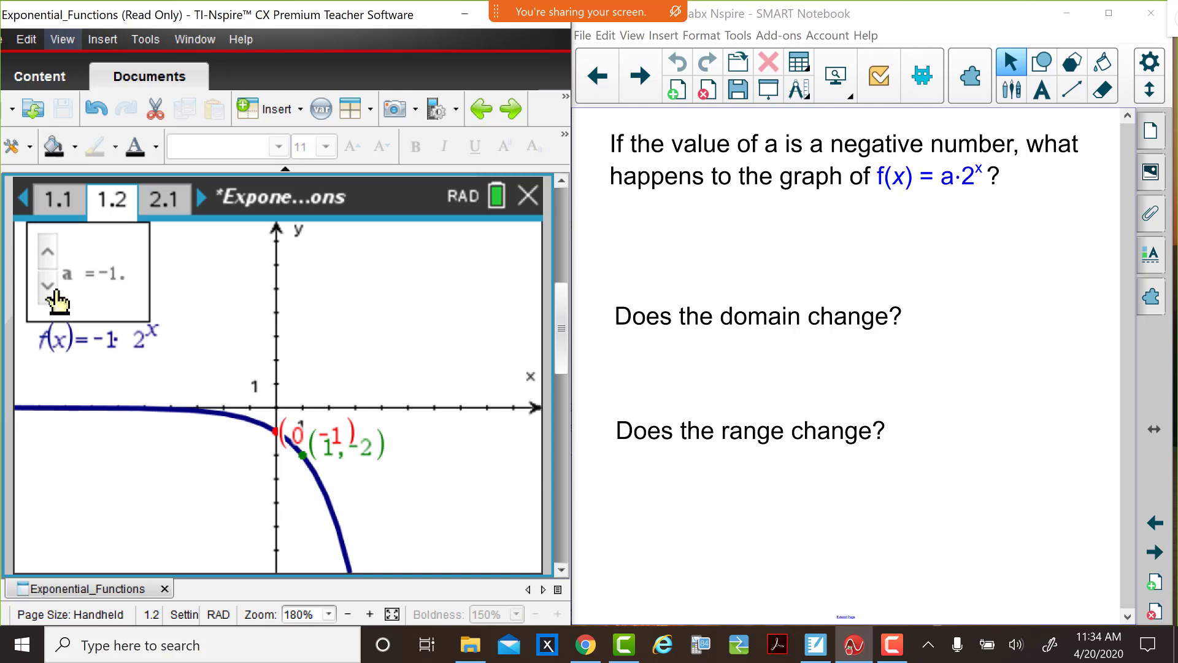
{"action": "left_click", "coordinate": [48, 285]}
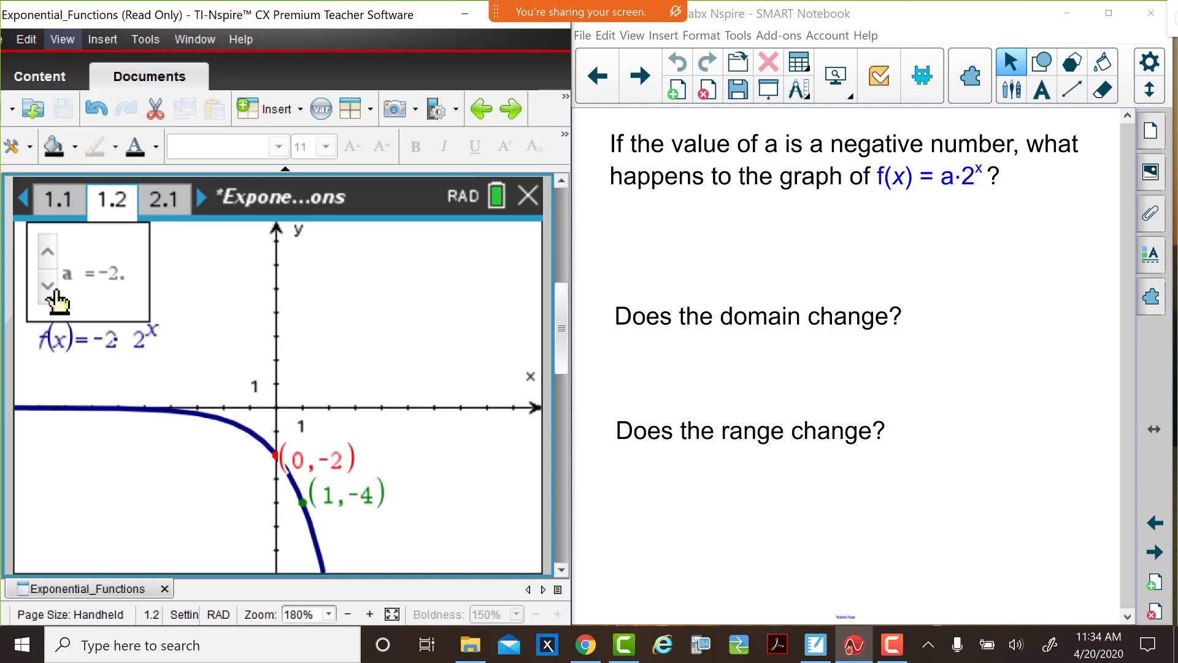
{"action": "left_click", "coordinate": [47, 285]}
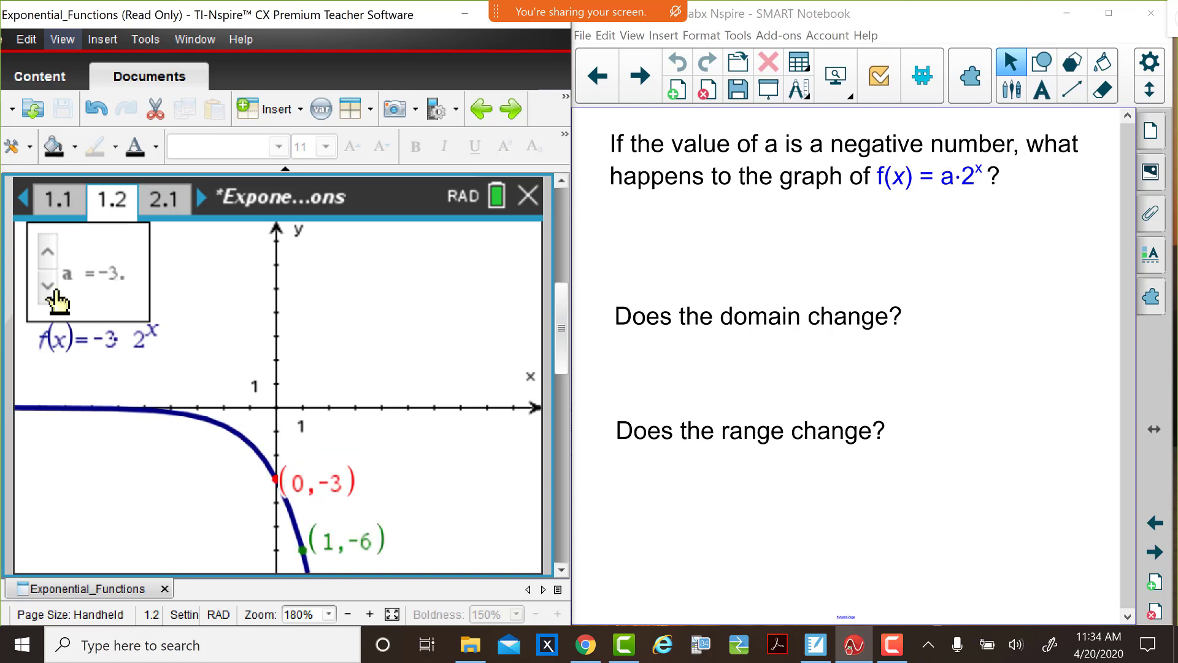
{"action": "left_click", "coordinate": [48, 286]}
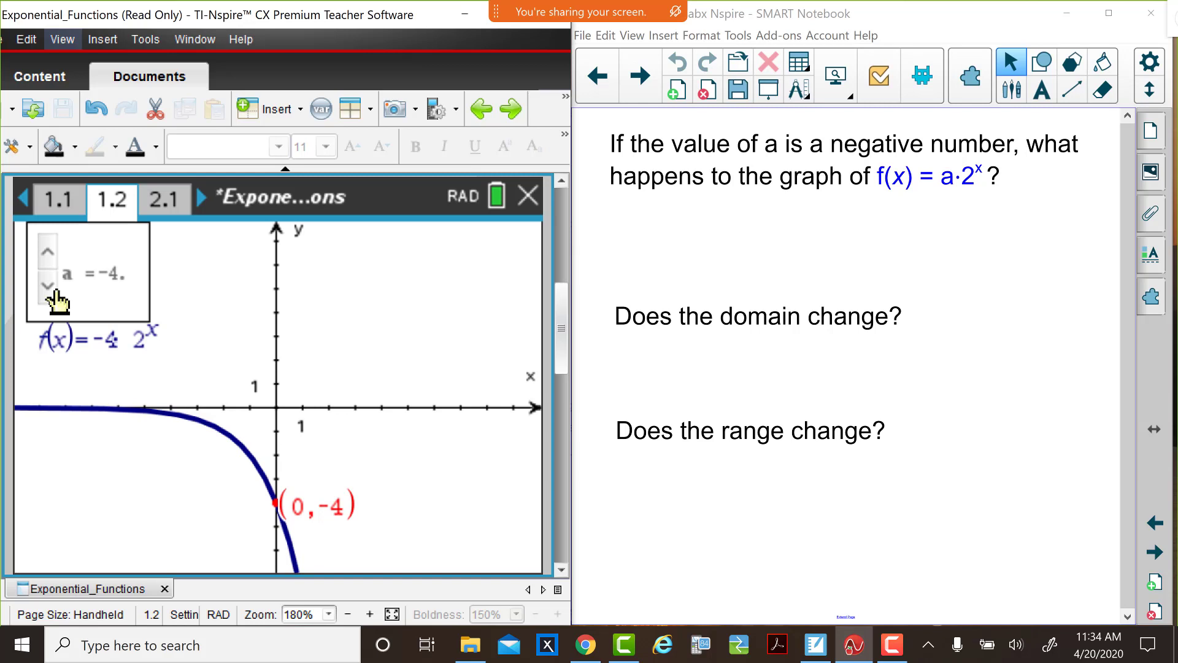
{"action": "left_click", "coordinate": [48, 285]}
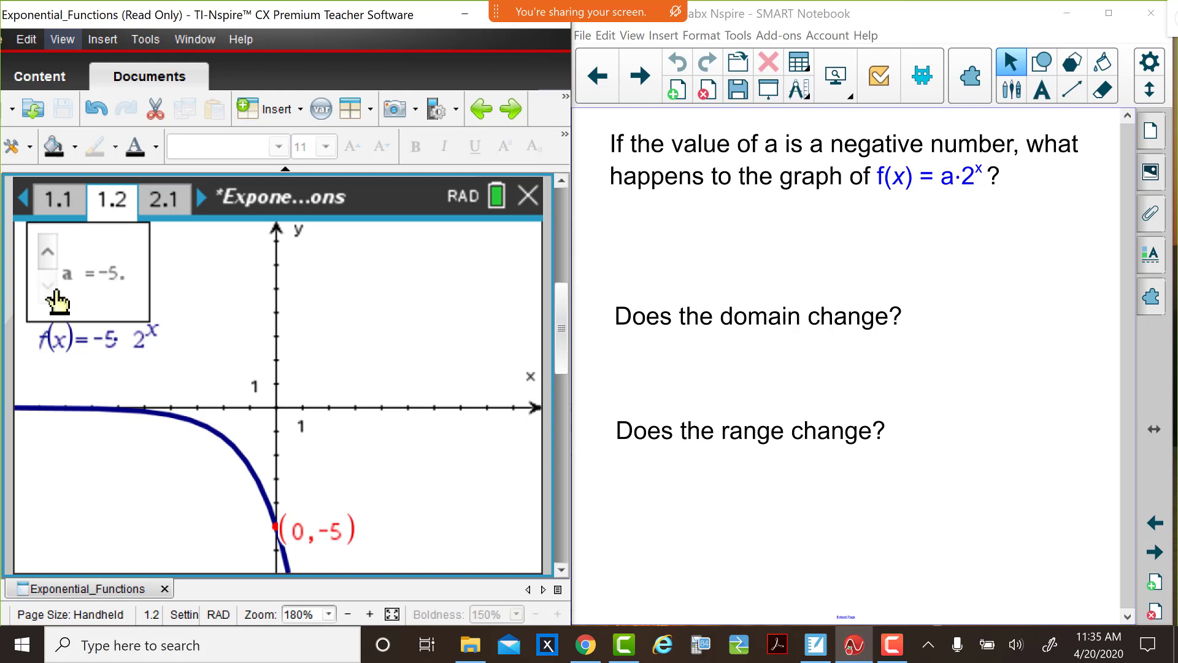
Step: Raise a from -5 through 0 to 1, making the curve increase
{"action": "left_click", "coordinate": [49, 255]}
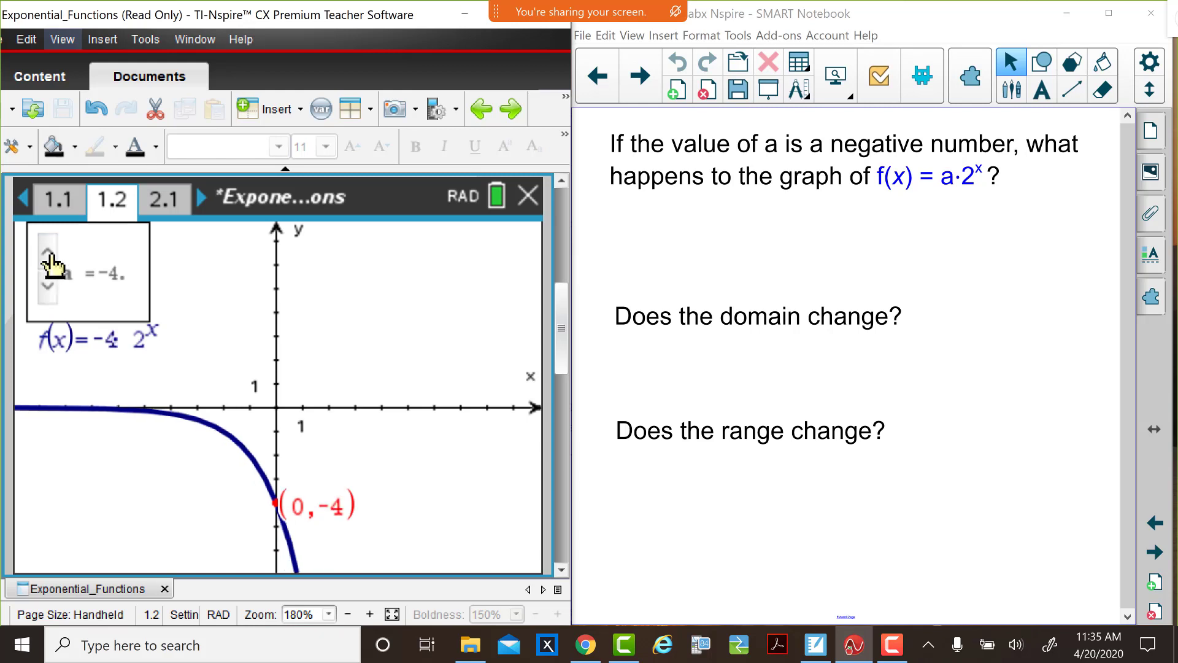
{"action": "left_click", "coordinate": [50, 255]}
{"action": "left_click", "coordinate": [49, 255]}
{"action": "left_click", "coordinate": [49, 255]}
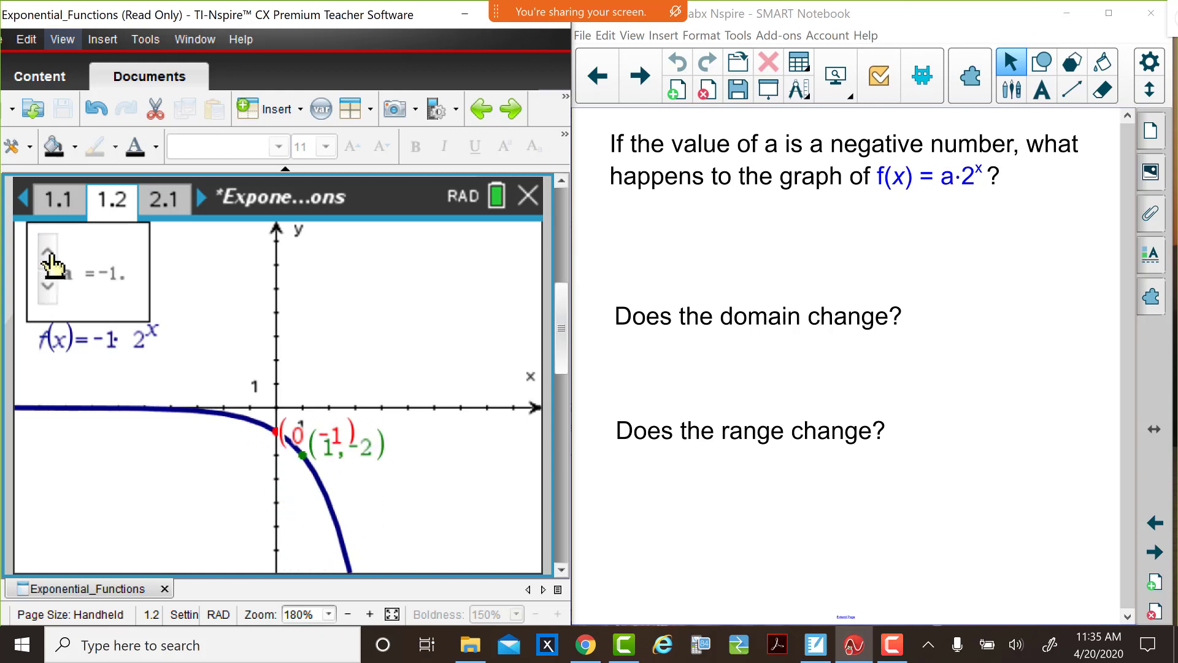
{"action": "left_click", "coordinate": [49, 255]}
{"action": "left_click", "coordinate": [49, 254]}
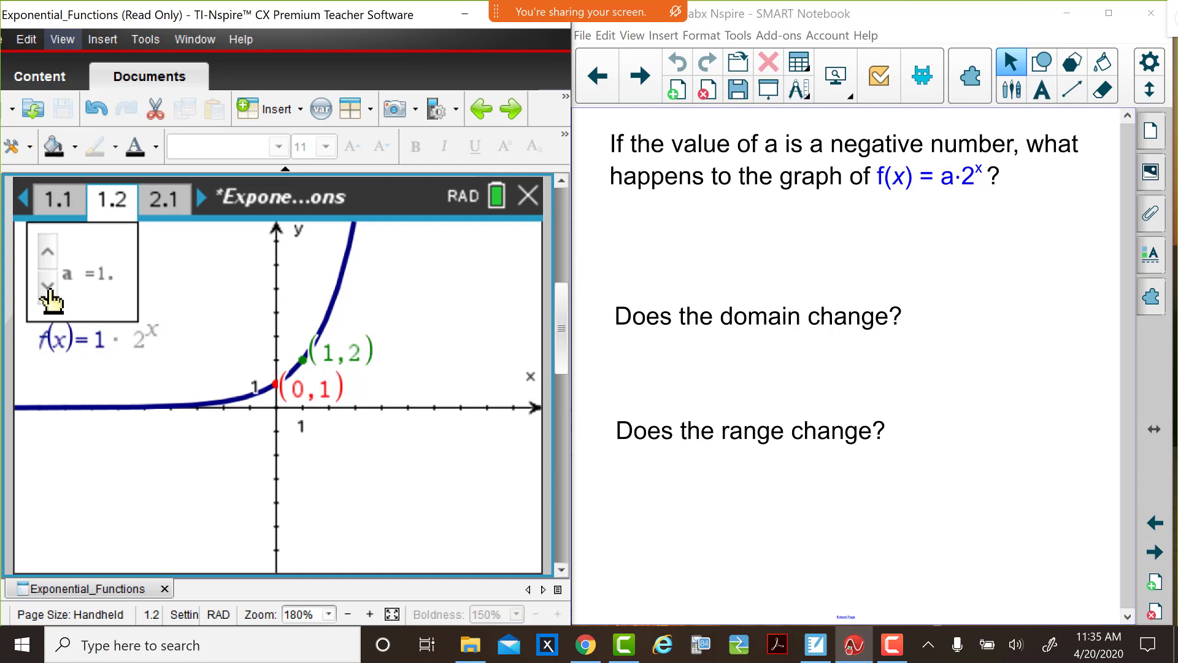
Step: Lower a from 1 through 0 down to -4
{"action": "left_click", "coordinate": [50, 291]}
{"action": "left_click", "coordinate": [49, 291]}
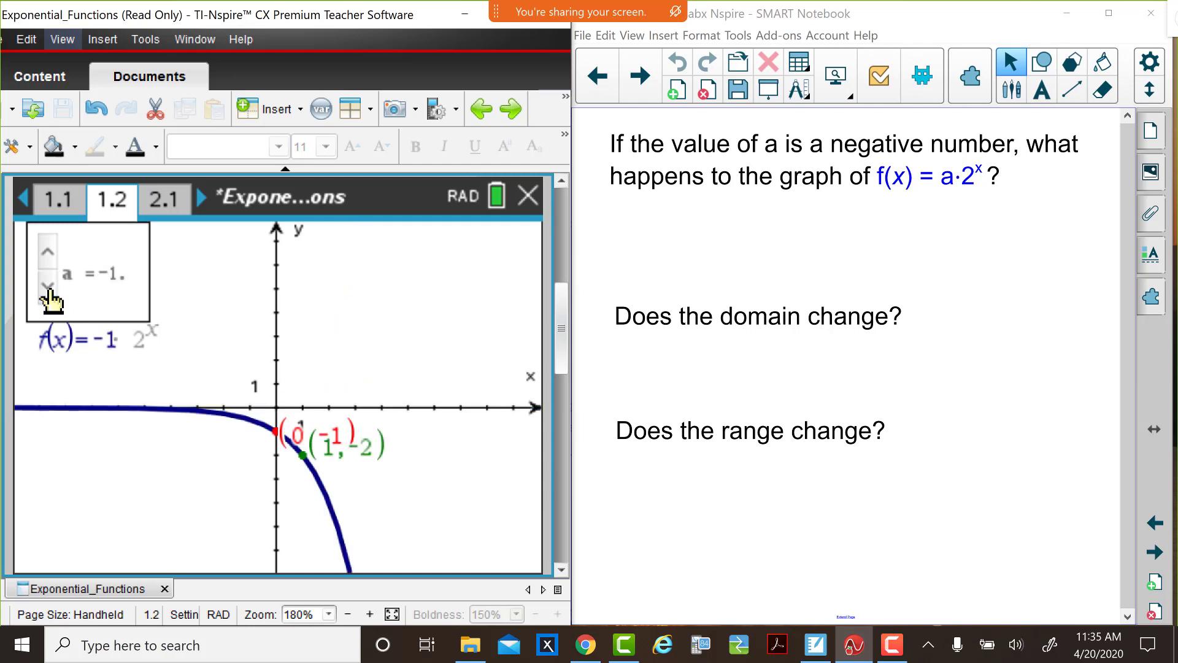
{"action": "left_click", "coordinate": [49, 291]}
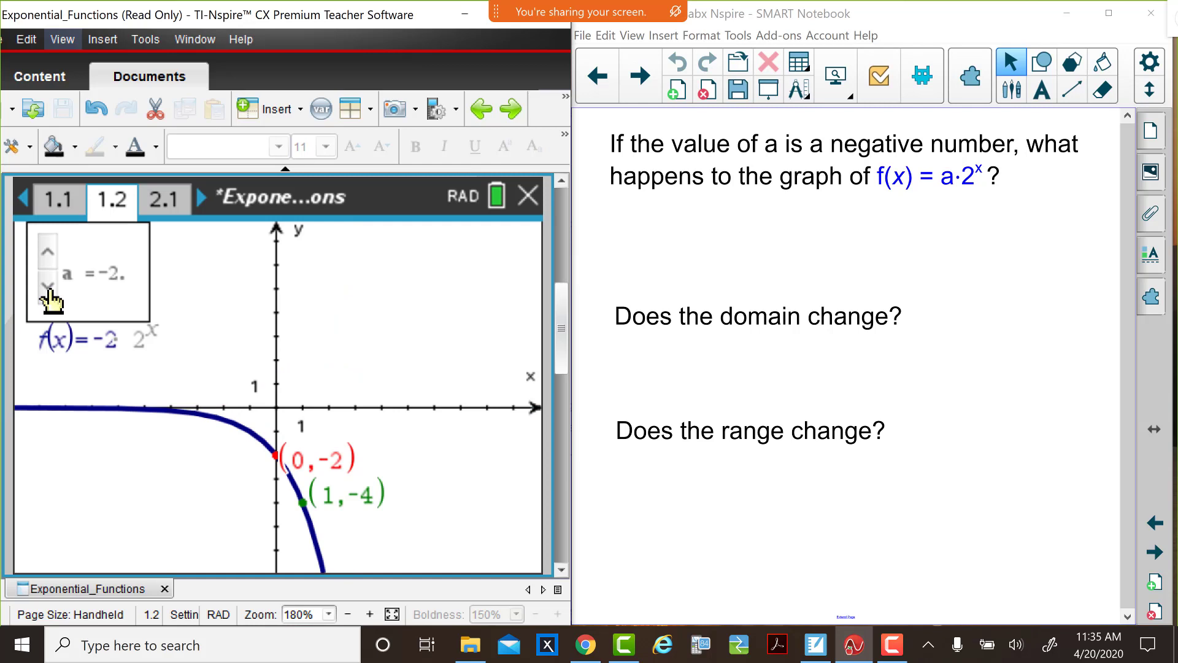
{"action": "left_click", "coordinate": [50, 291]}
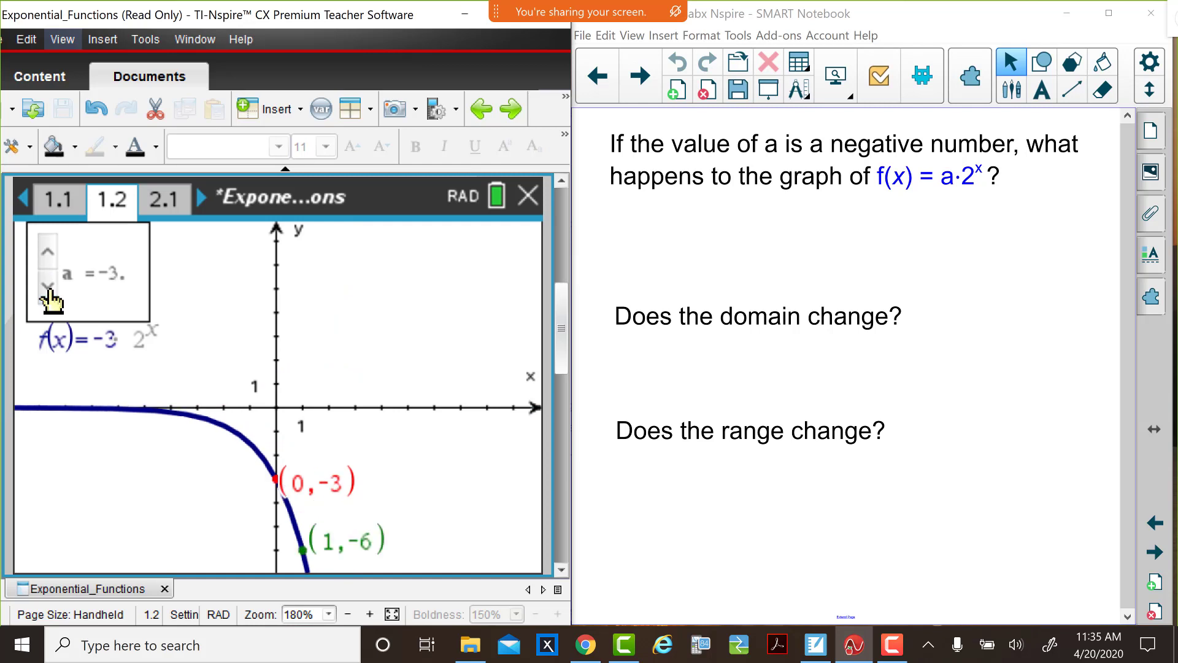
{"action": "left_click", "coordinate": [49, 291]}
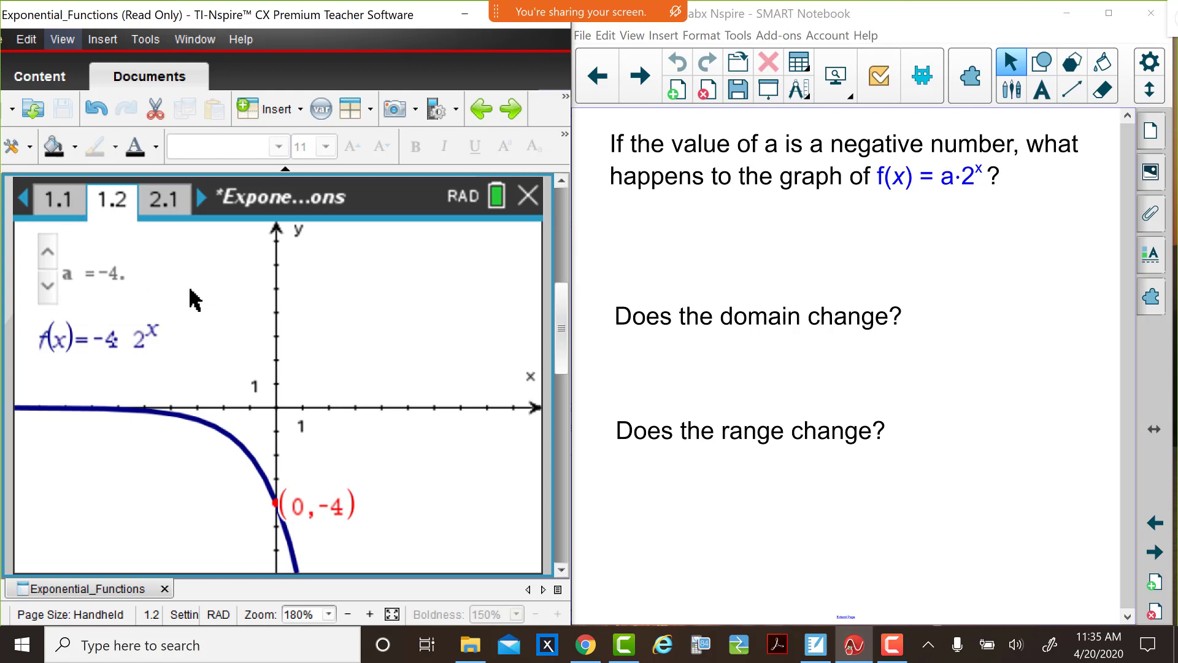
Step: Move a to -5, up to -2, then settle on -3 for f(x)=-3·2^x
{"action": "left_click", "coordinate": [48, 286]}
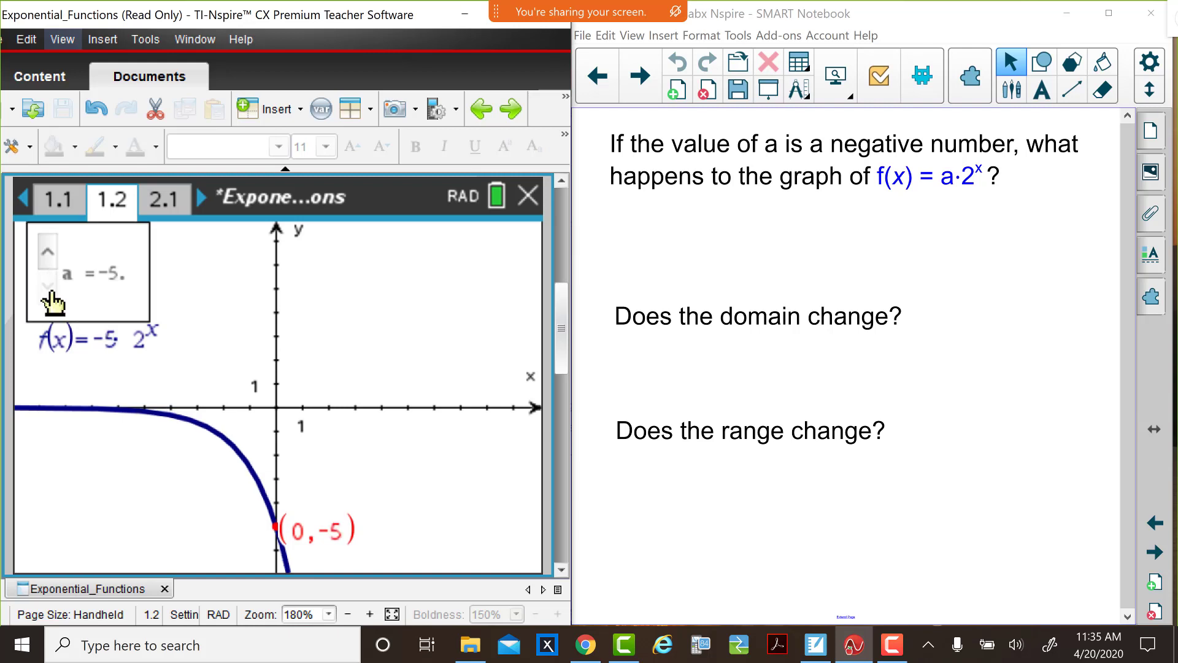
{"action": "left_click", "coordinate": [46, 255]}
{"action": "left_click", "coordinate": [46, 255]}
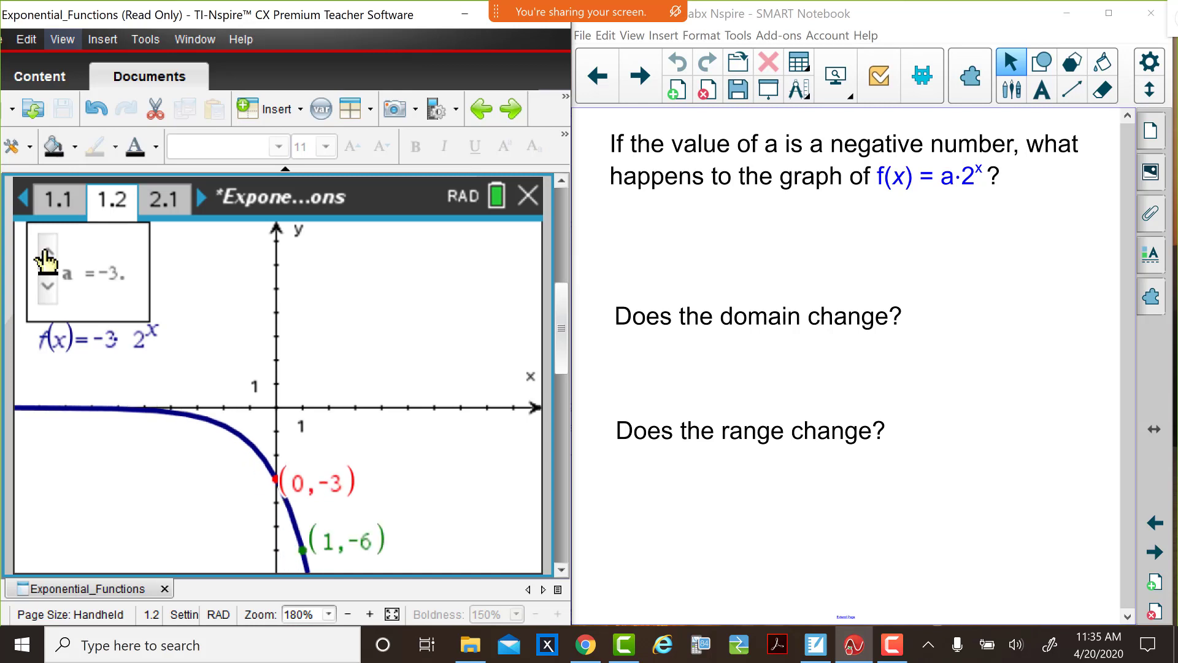
{"action": "left_click", "coordinate": [47, 255]}
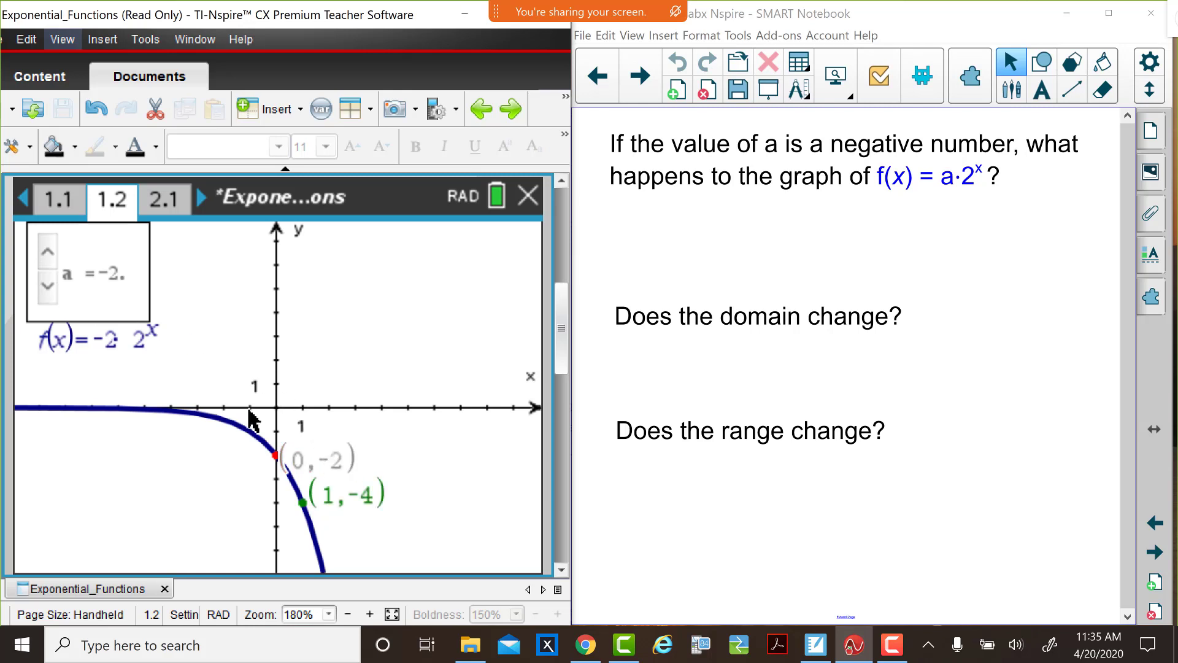
{"action": "left_click", "coordinate": [48, 286]}
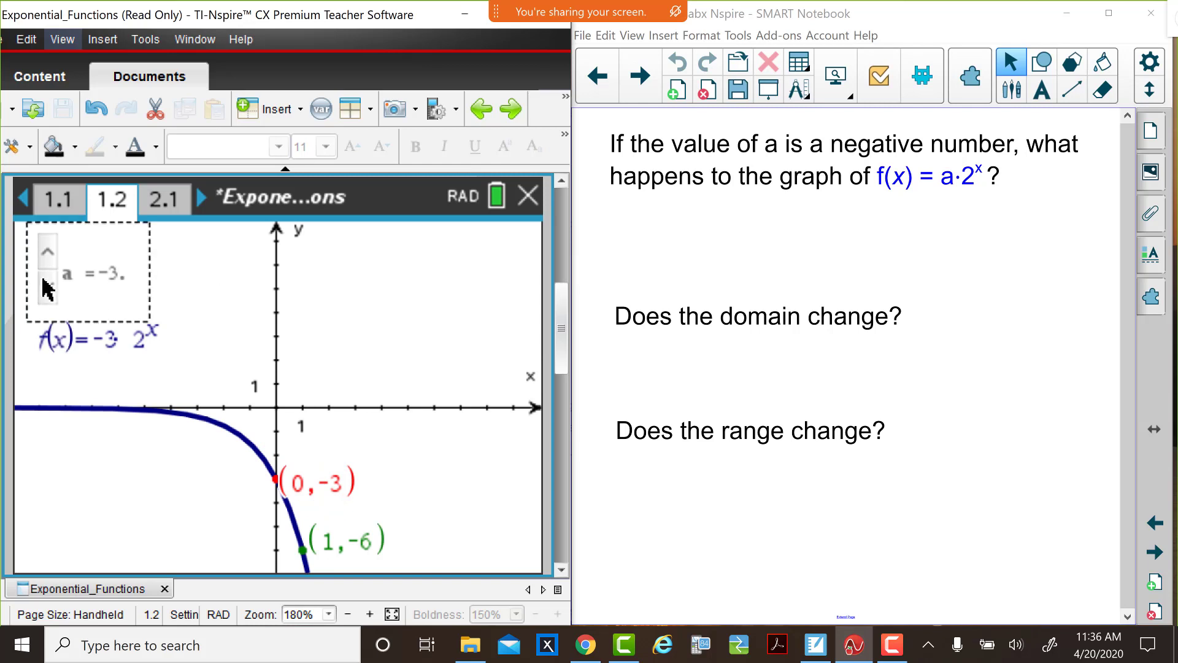
{"action": "left_click", "coordinate": [52, 251]}
{"action": "left_click", "coordinate": [52, 252]}
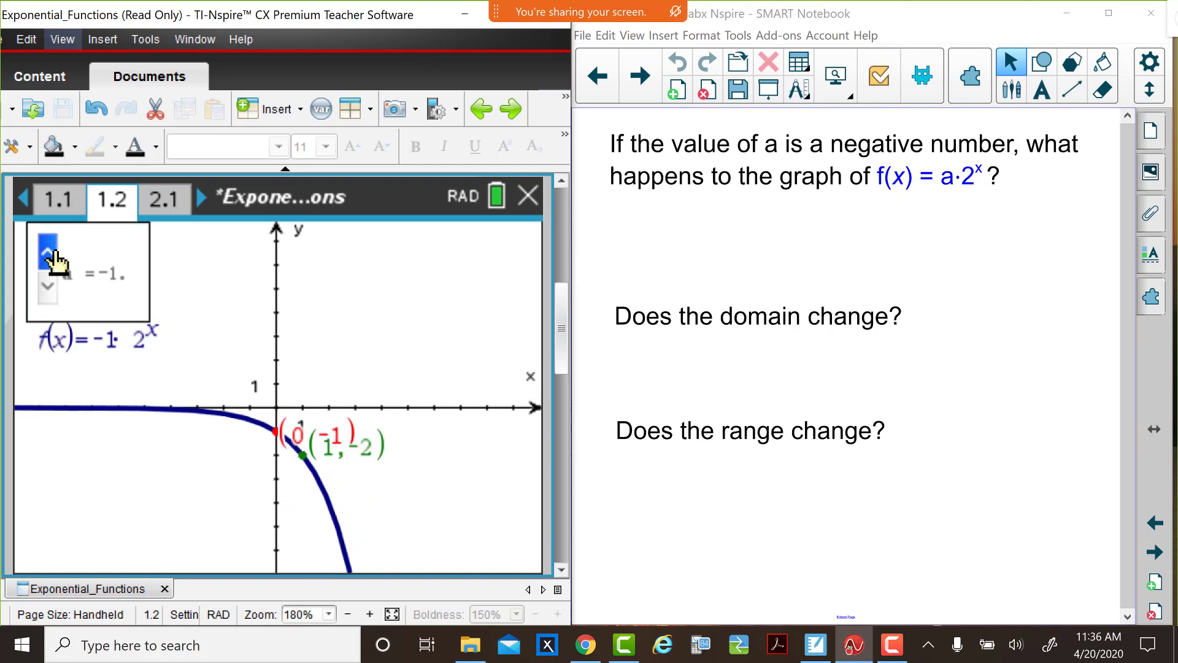
{"action": "left_click", "coordinate": [52, 252]}
{"action": "left_click", "coordinate": [51, 252]}
{"action": "left_click", "coordinate": [52, 252]}
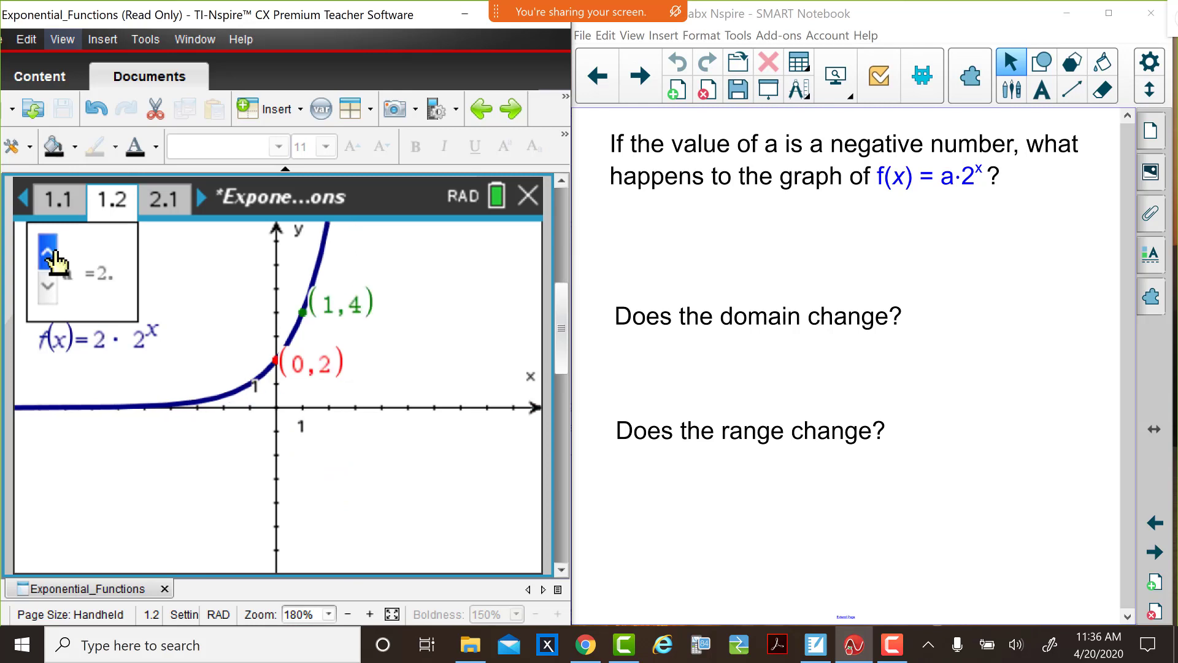
{"action": "left_click", "coordinate": [52, 251]}
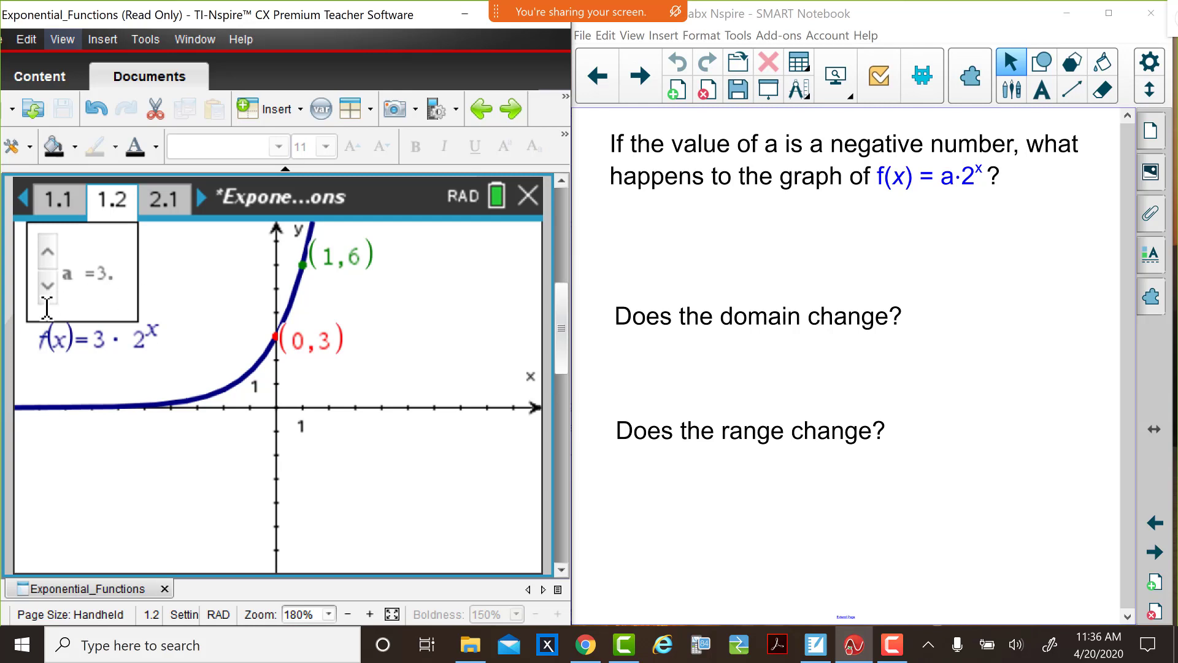
{"action": "left_click", "coordinate": [47, 286]}
{"action": "left_click", "coordinate": [47, 286]}
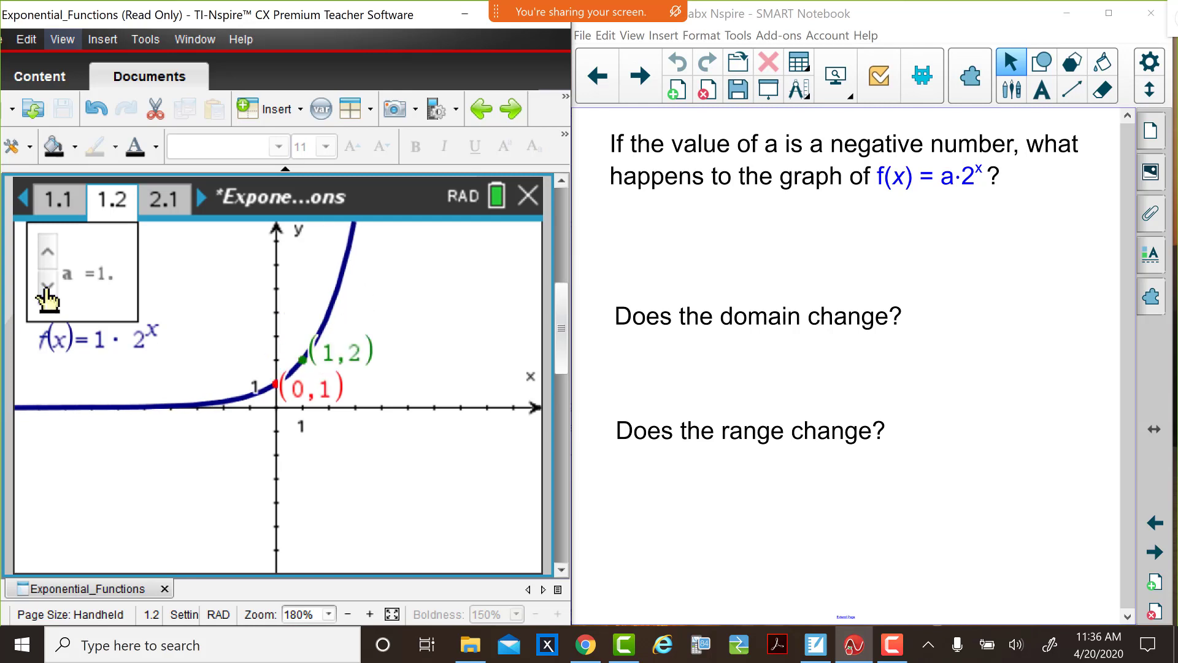
{"action": "left_click", "coordinate": [47, 286]}
{"action": "left_click", "coordinate": [48, 286]}
{"action": "left_click", "coordinate": [48, 286]}
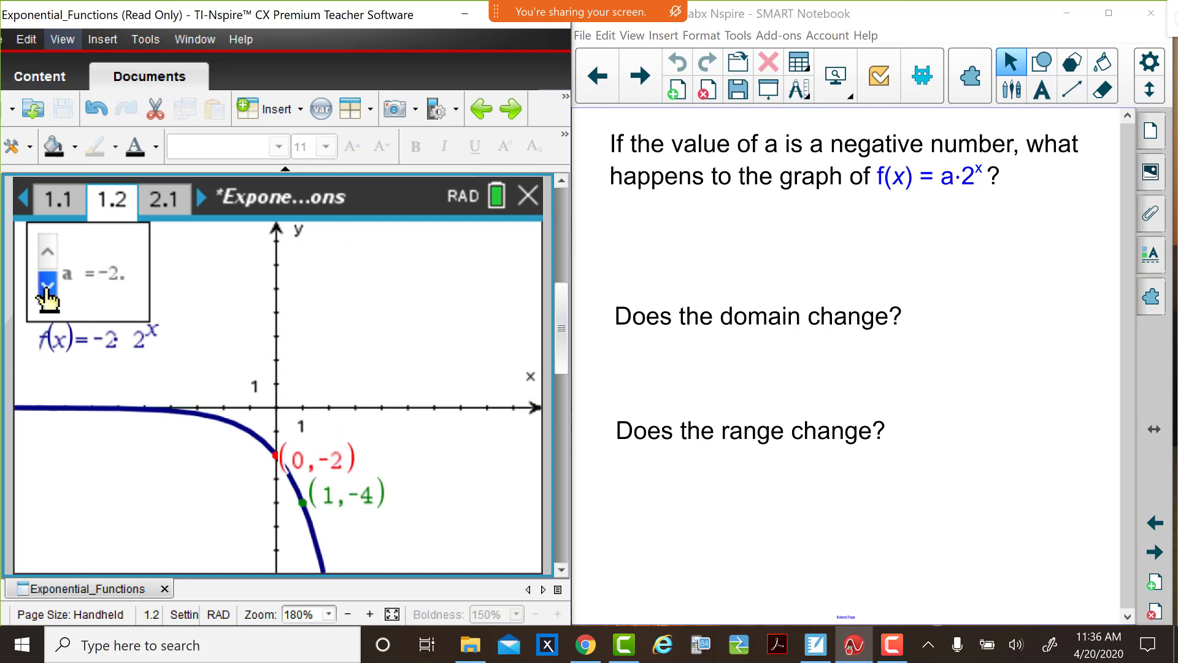
{"action": "left_click", "coordinate": [47, 286]}
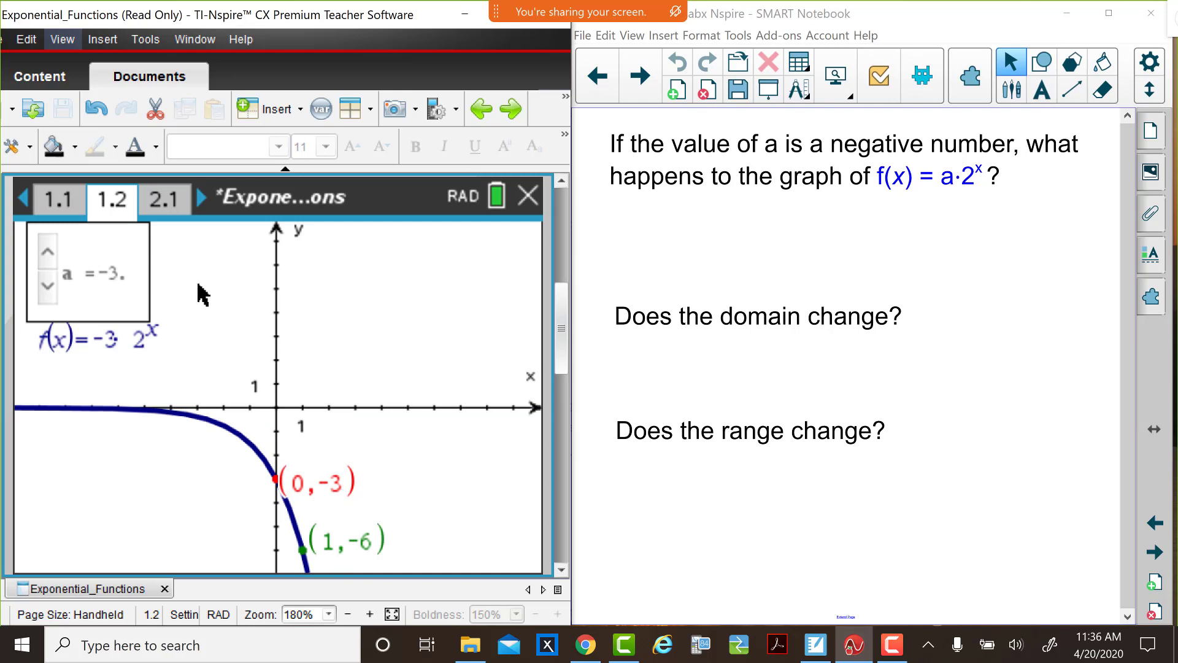